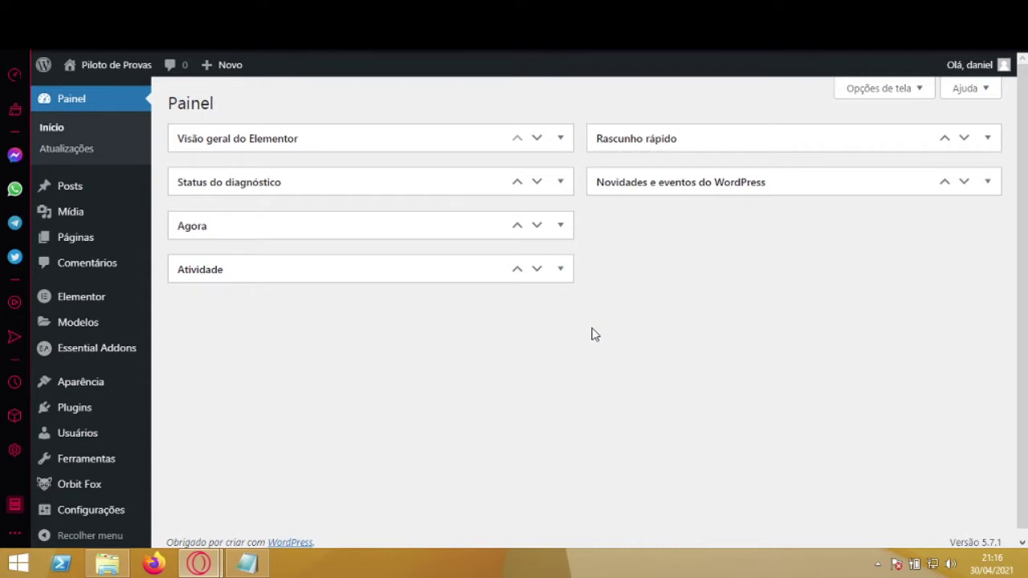
- Switch to the Templately website and review the monthly Starter and Premium plans in its pricing section
mouse_move(199, 564)
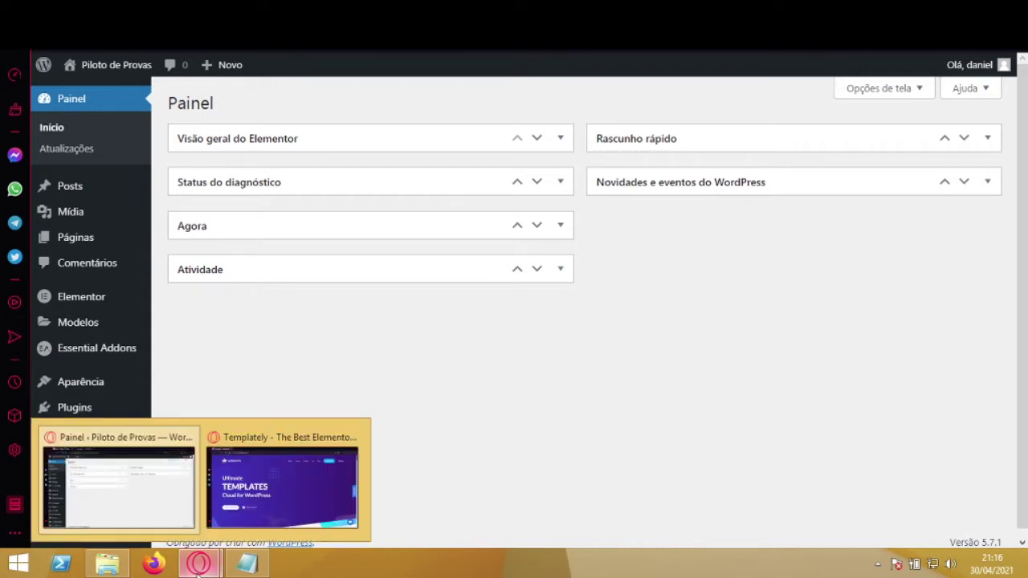
left_click(281, 518)
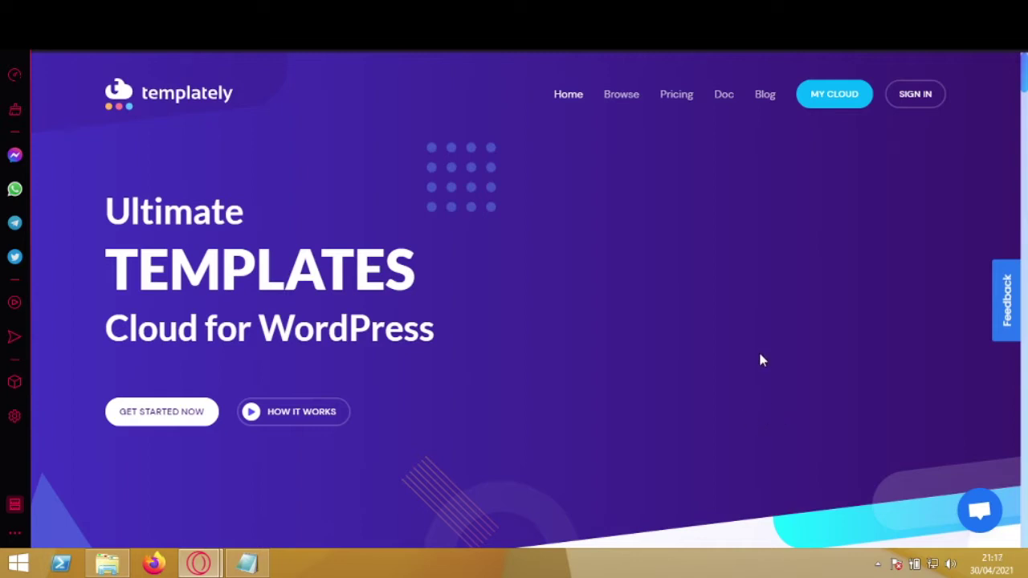
left_click(679, 94)
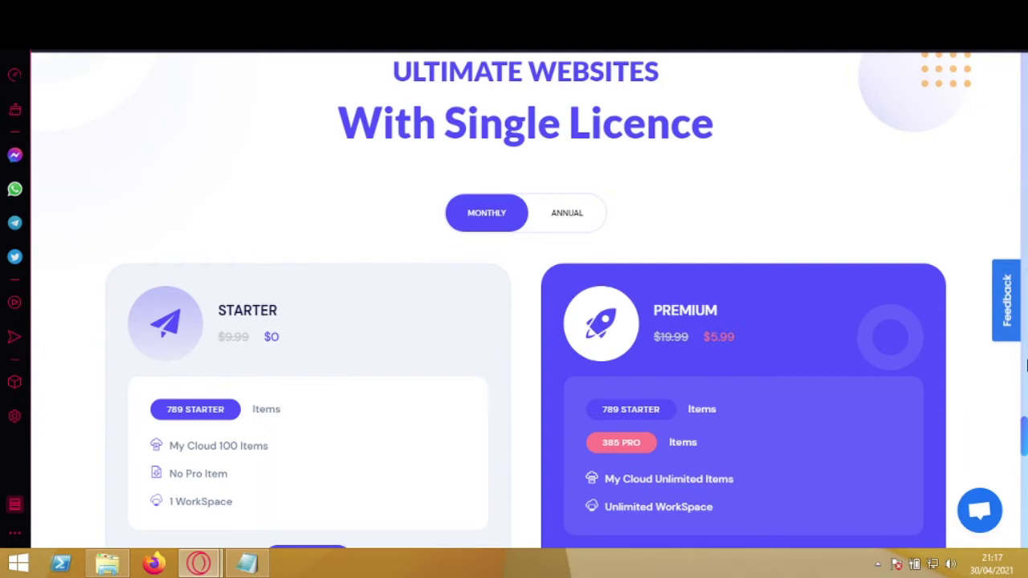
left_click_drag(1025, 434, 1025, 440)
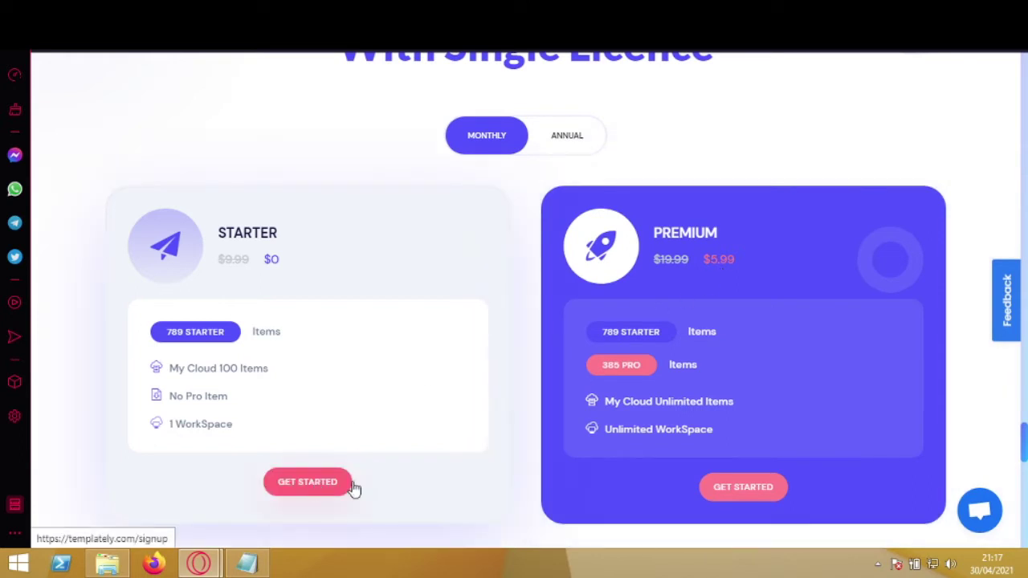
- Open the sign-up form for the Starter plan and go to its First Name field
left_click(402, 487)
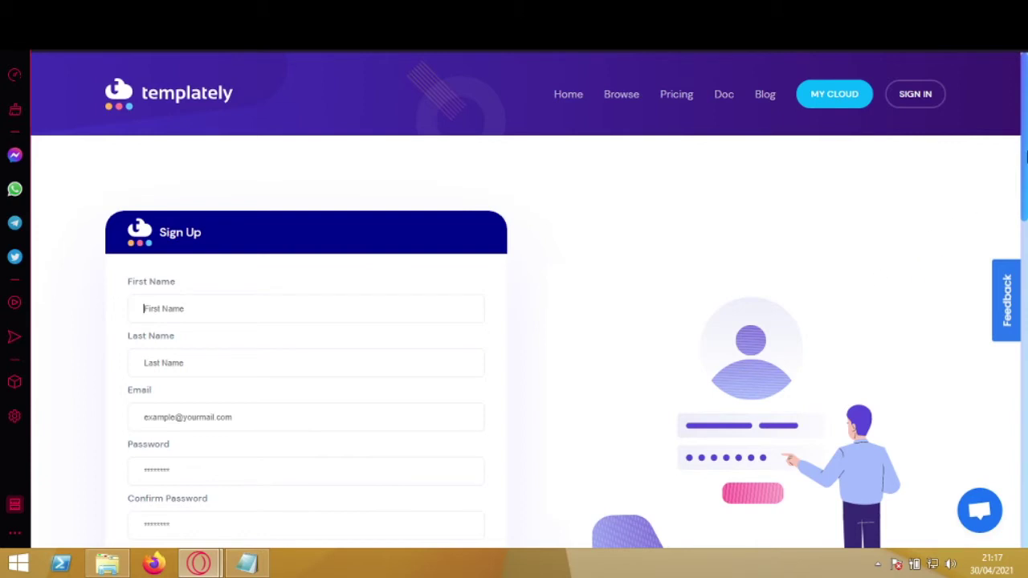
left_click_drag(1026, 156, 1026, 188)
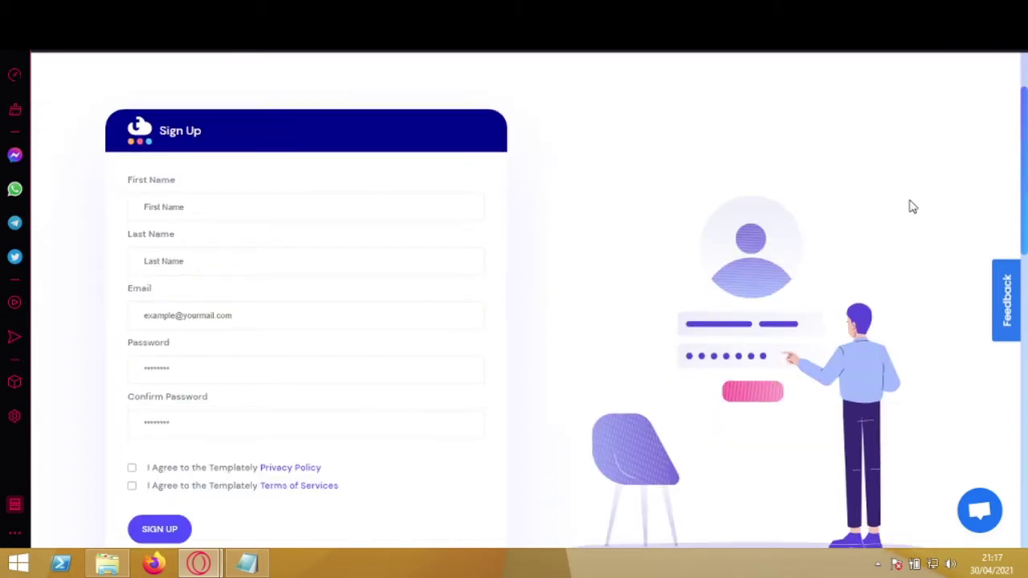
left_click(215, 200)
- Open the Manage APIs page of the signed-in Templately account and accept the Terms of Services in the token creation form
mouse_move(190, 567)
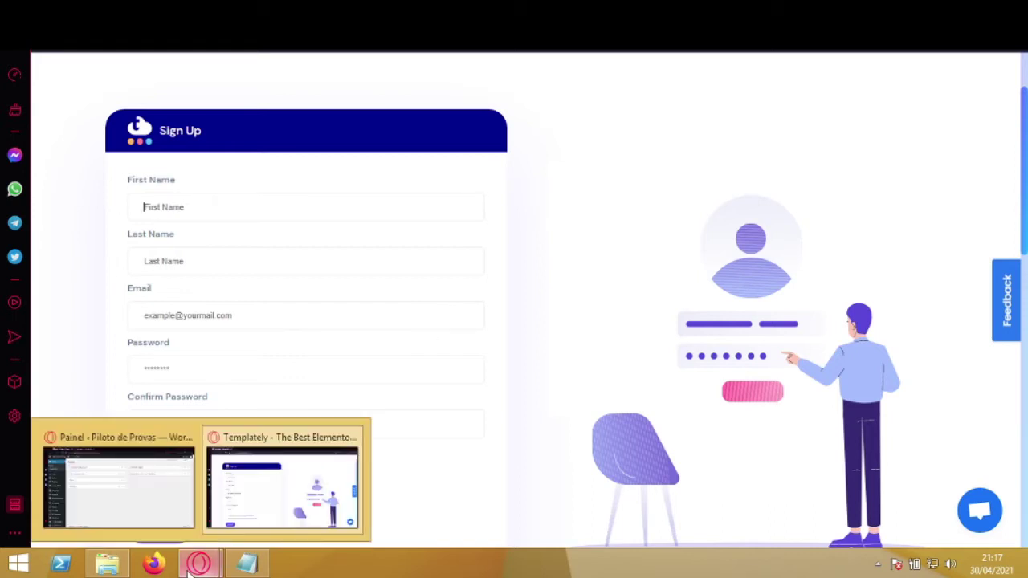
left_click(179, 493)
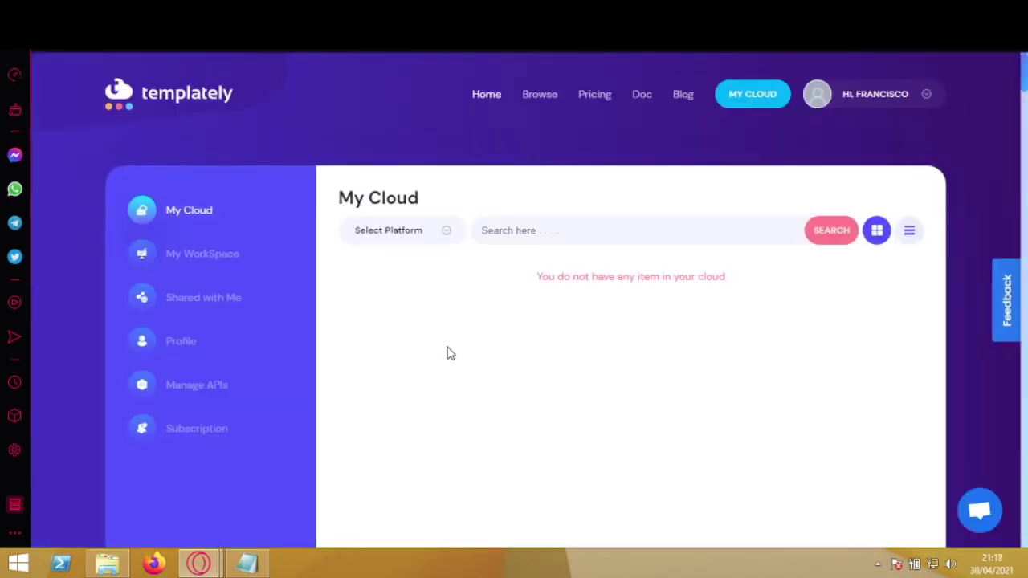
left_click(215, 392)
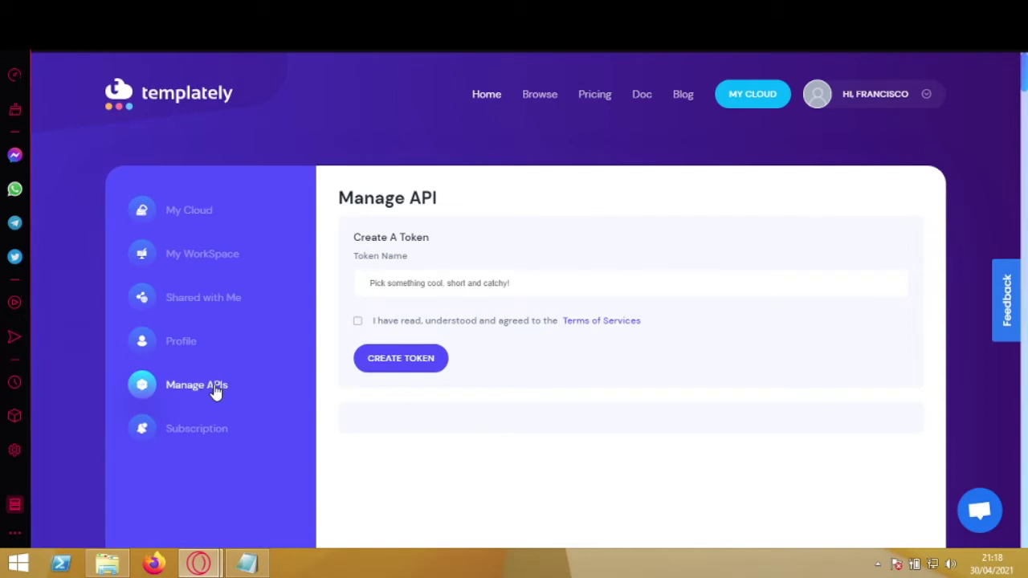
left_click(357, 321)
left_click(429, 282)
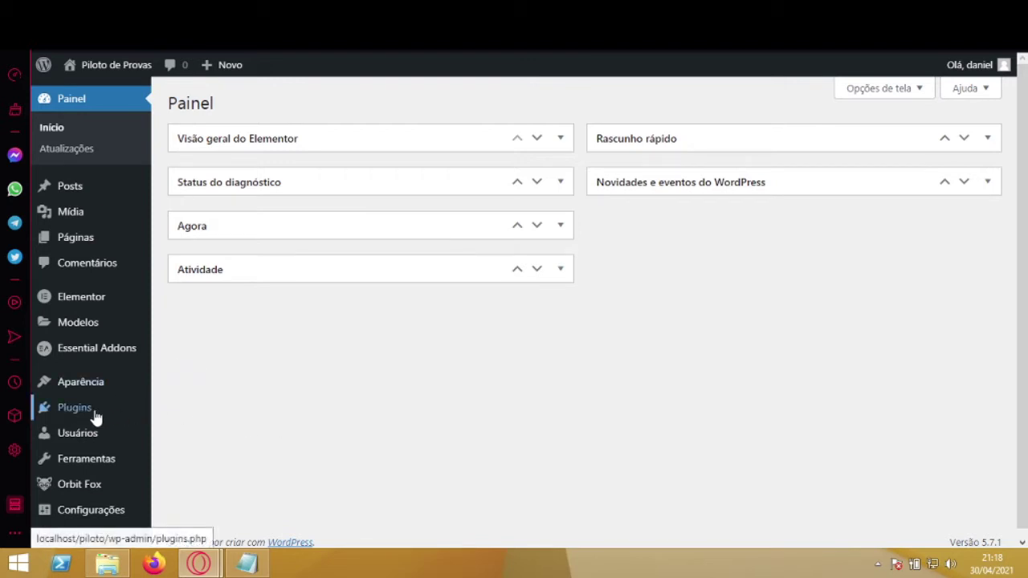
- In the WordPress dashboard, search the plugin directory for "elementor" to check for Elementor and Essential Addons
mouse_move(94, 417)
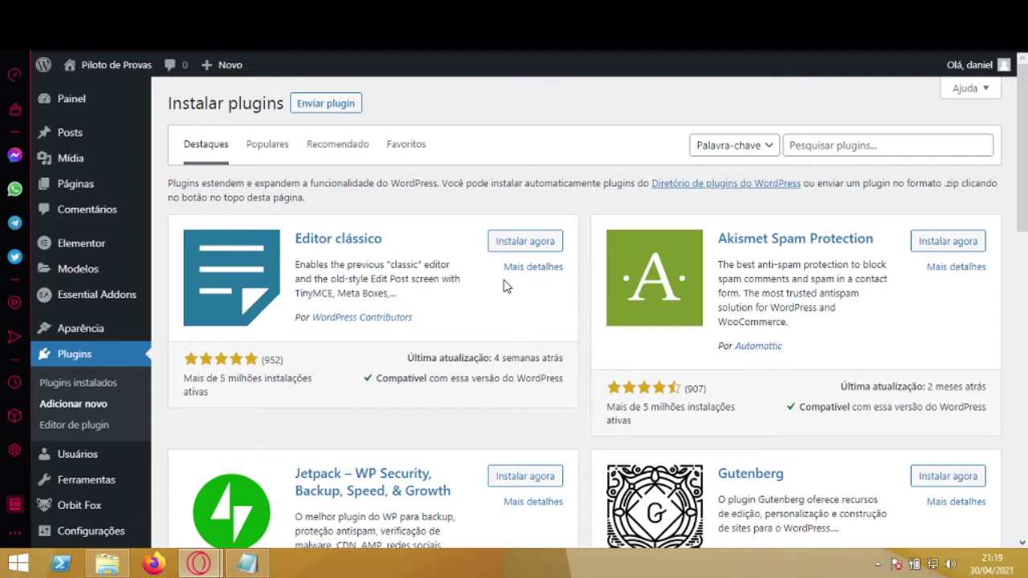
left_click(840, 146)
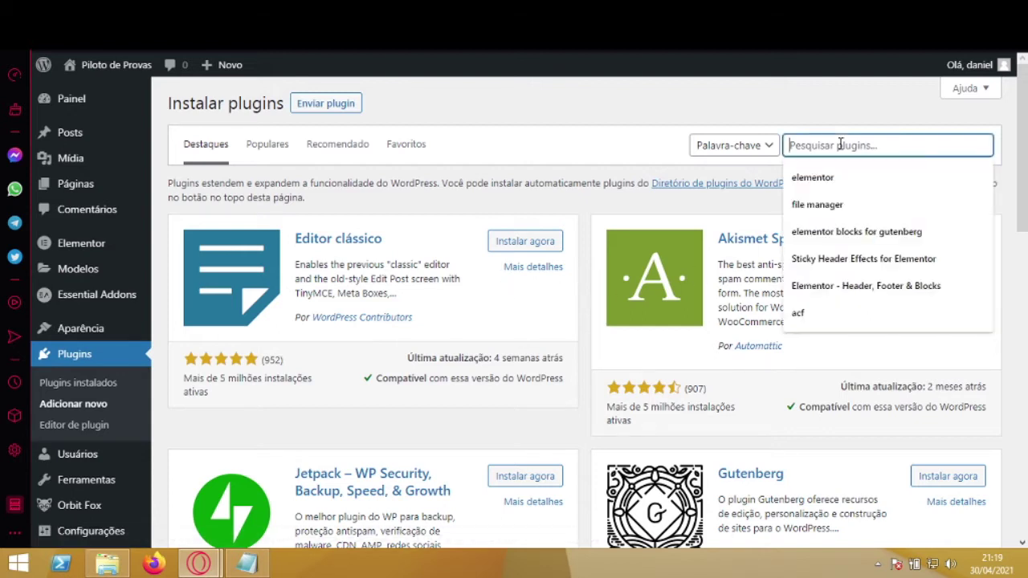
left_click(834, 184)
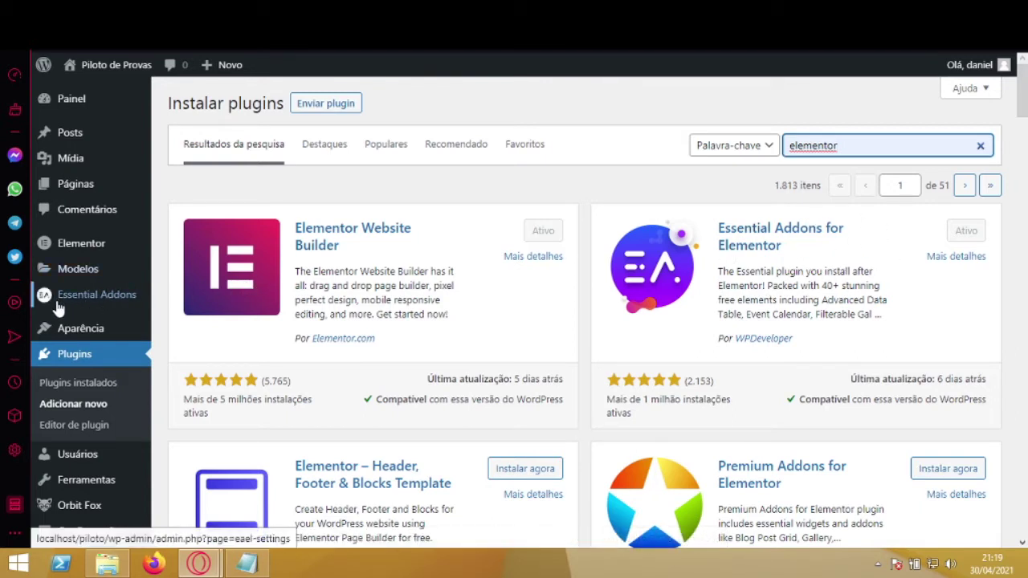
- Install the Templately plugin from the general settings of Essential Addons
left_click(100, 301)
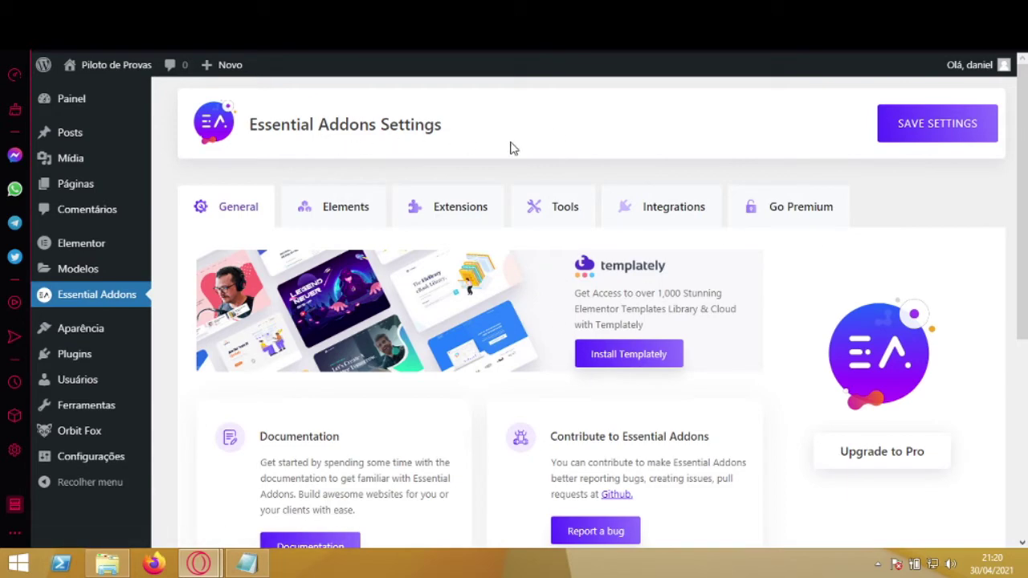
left_click_drag(1024, 245, 1027, 197)
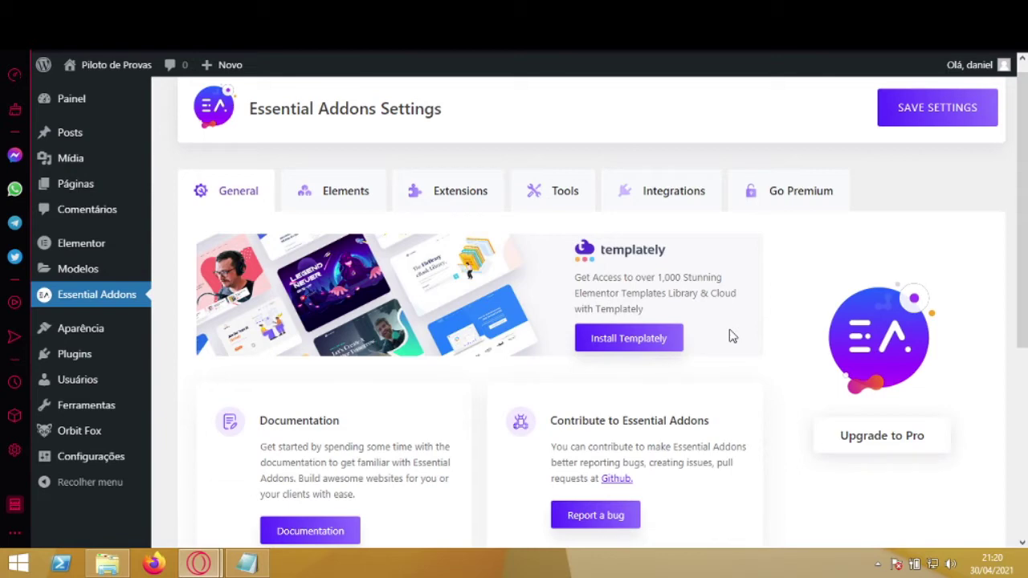
left_click(619, 342)
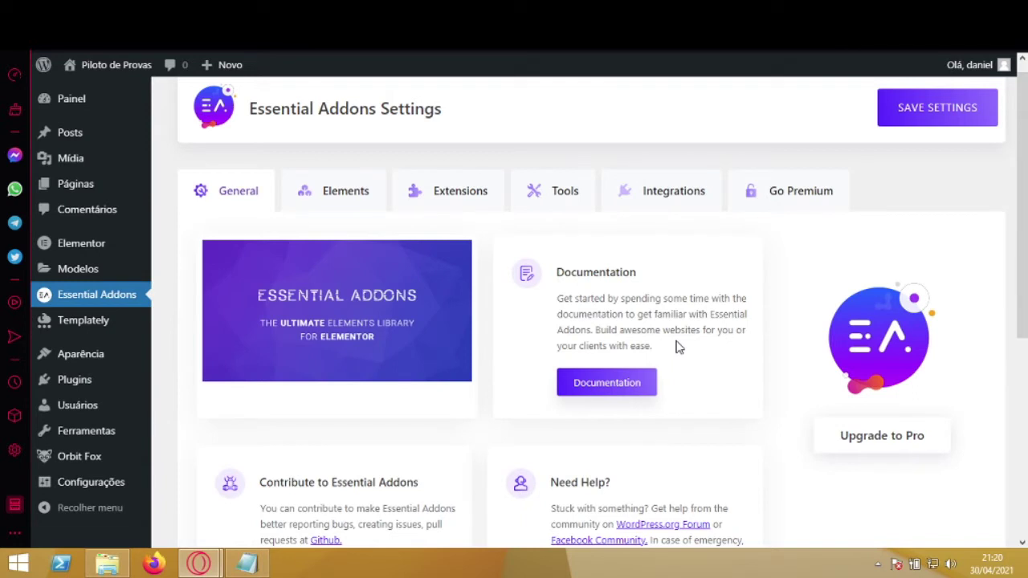
- Open the Templately library in WordPress and view the connected account's details
left_click(92, 330)
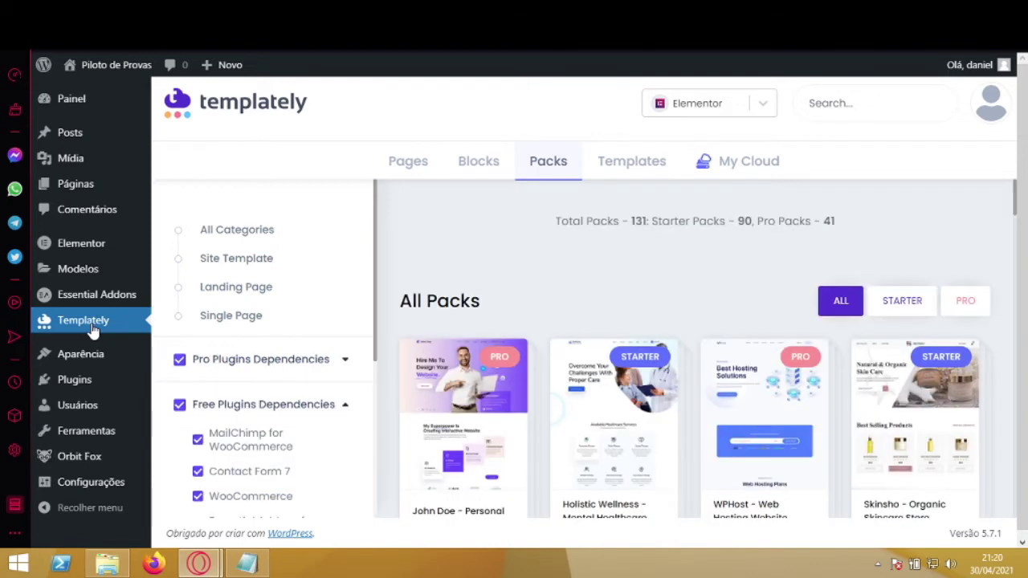
left_click(992, 113)
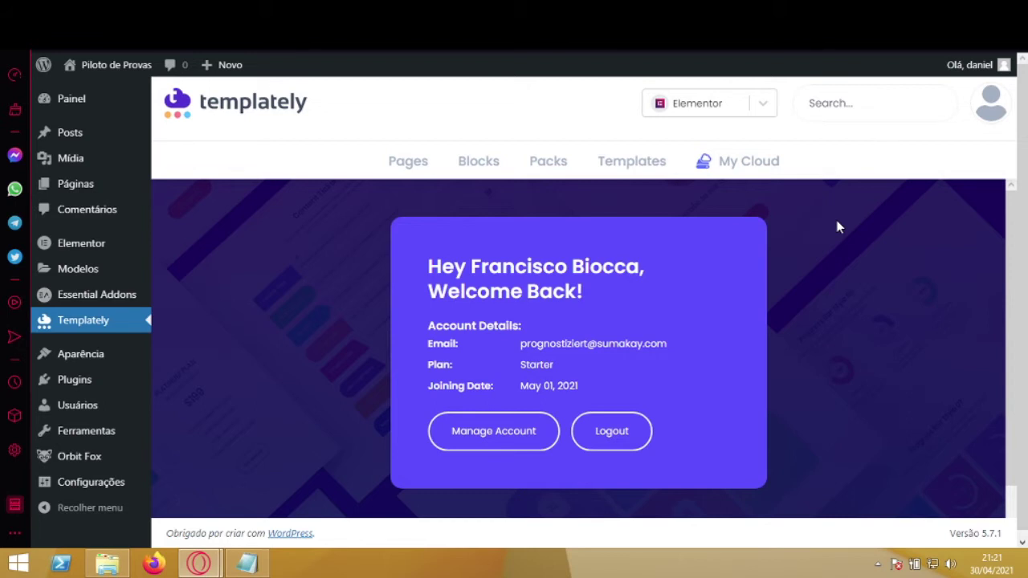
- Browse Templately's page designs by category, from All Categories and Archive through Landing Page and Single Page
left_click(421, 167)
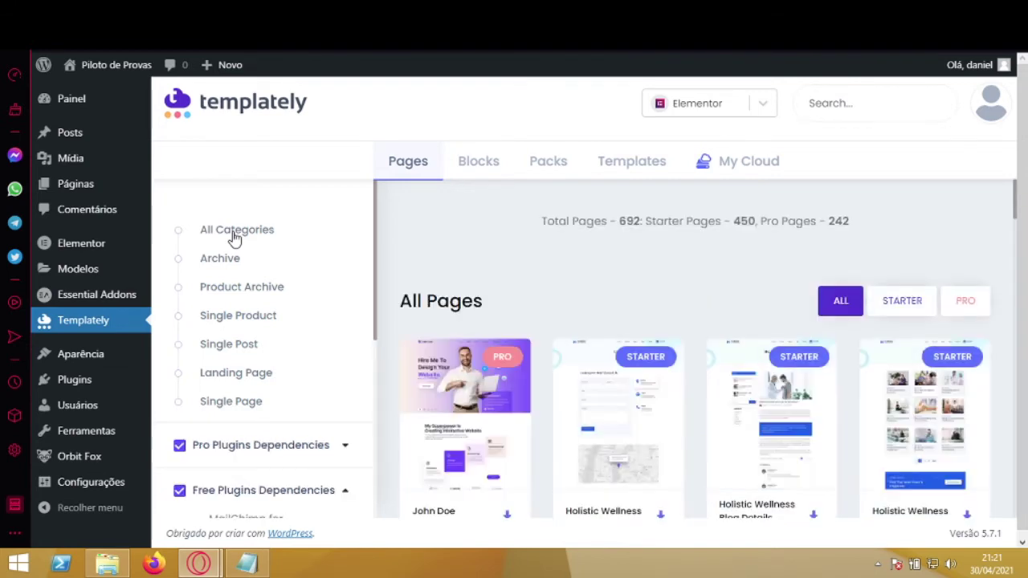
left_click(233, 233)
left_click_drag(1016, 205, 1017, 288)
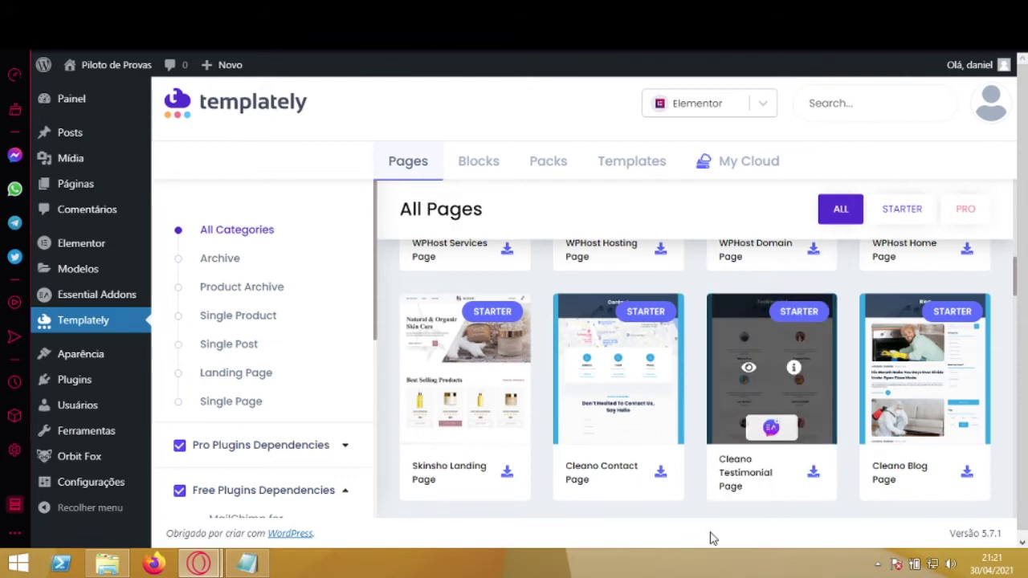
left_click(230, 262)
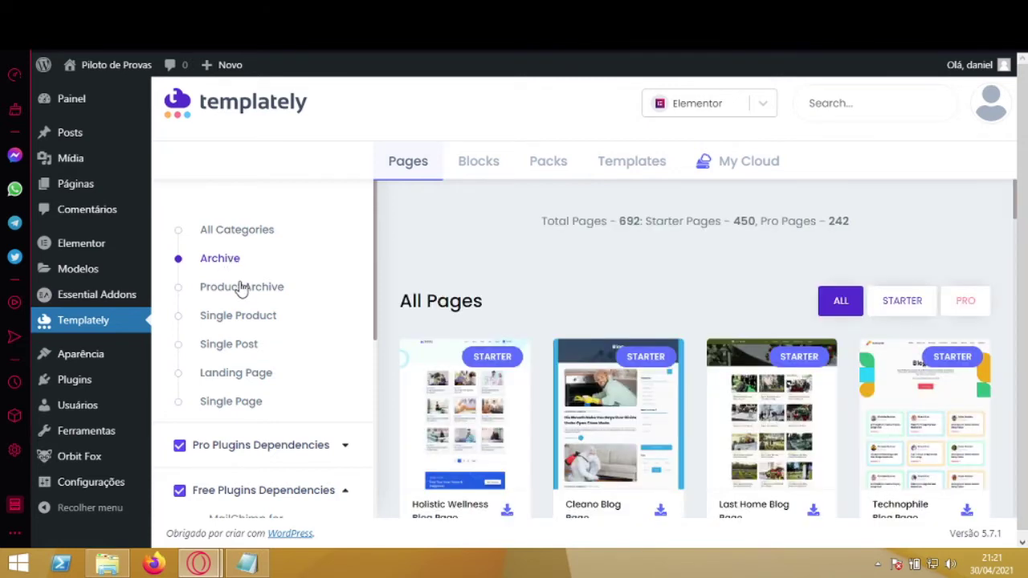
left_click(241, 294)
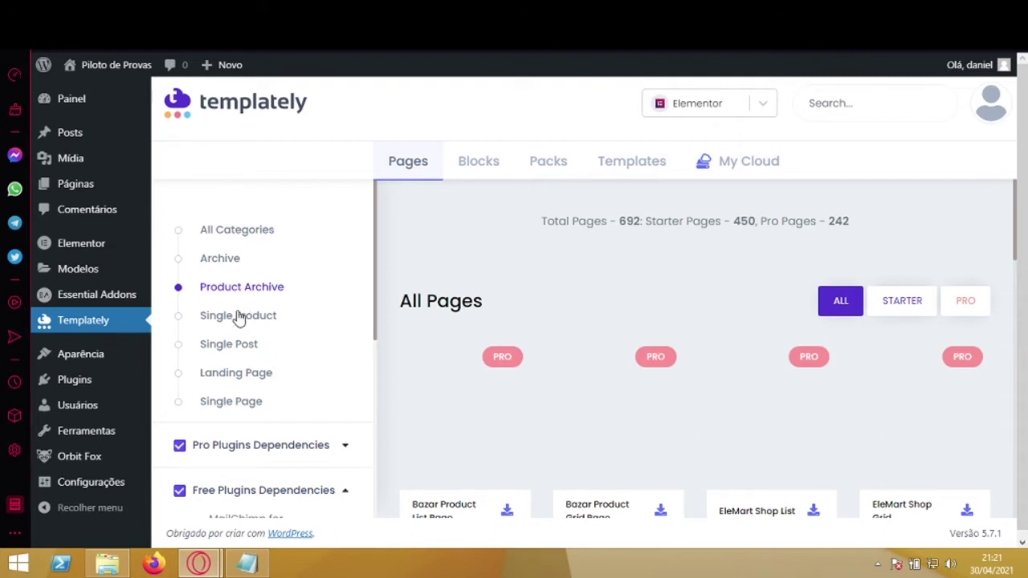
left_click(238, 319)
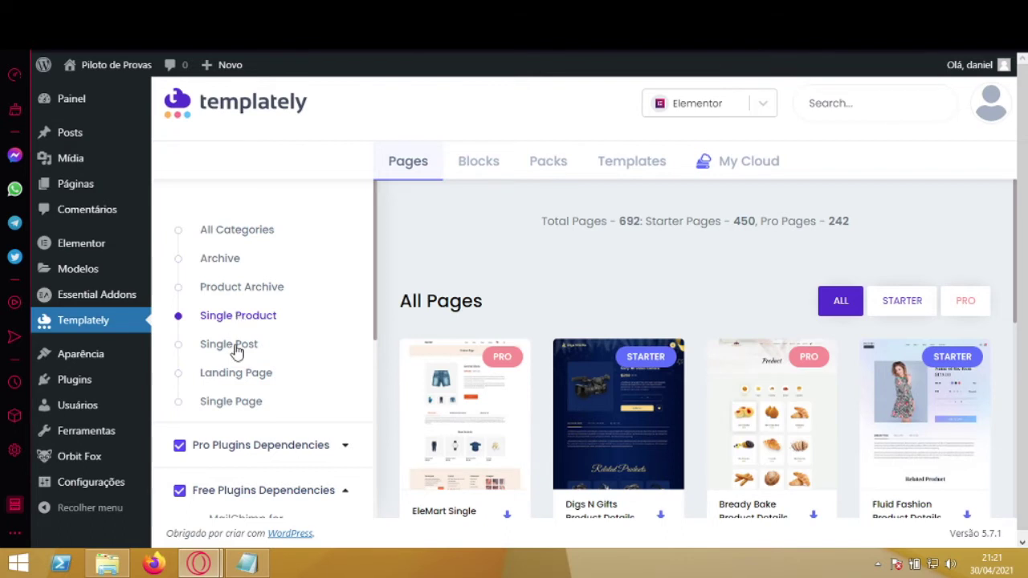
left_click(232, 352)
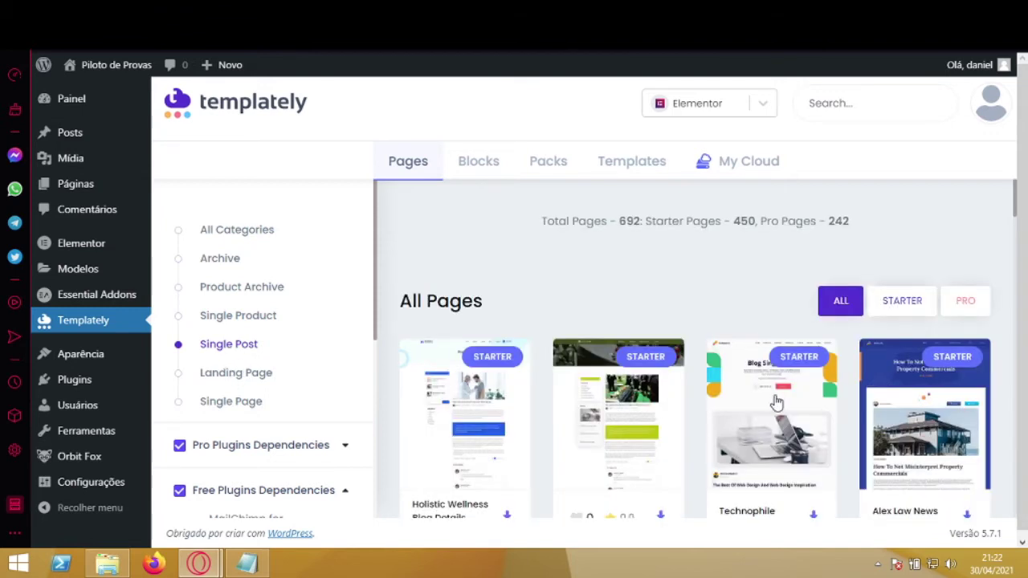
left_click(233, 378)
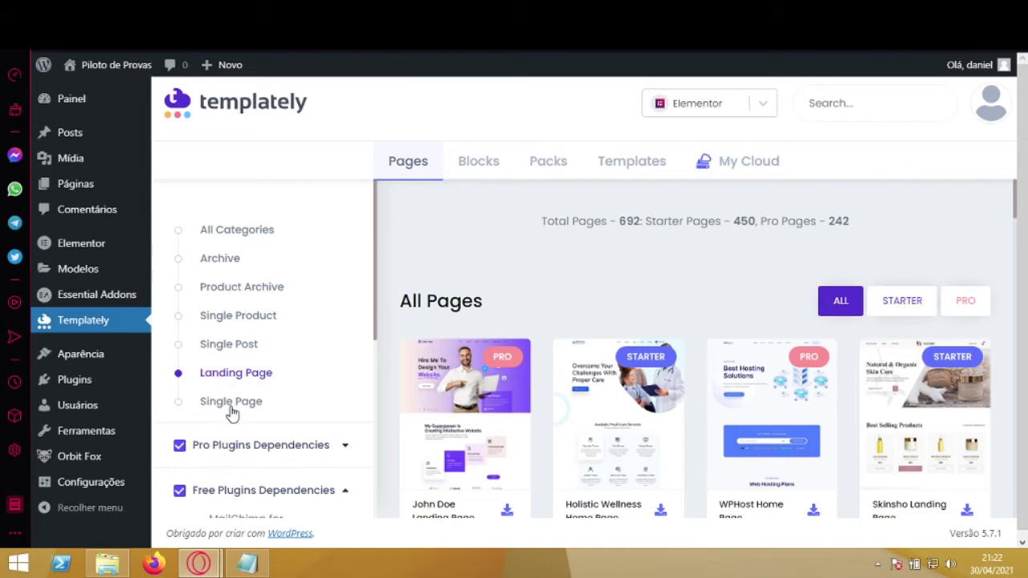
left_click(231, 411)
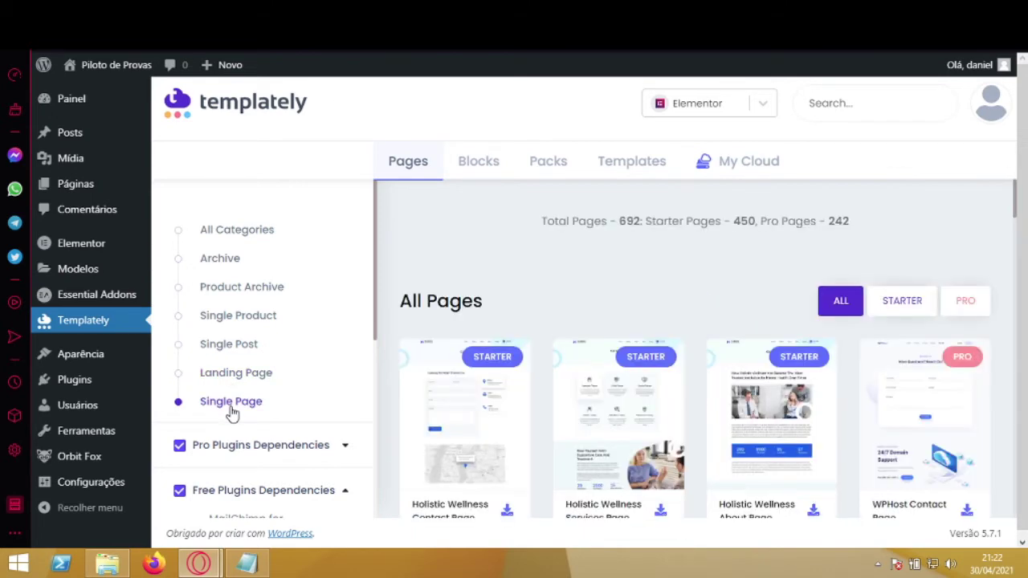
- Examine Templately's saved templates, Site Template packs and blocks, and check the available page builder platforms
left_click(620, 165)
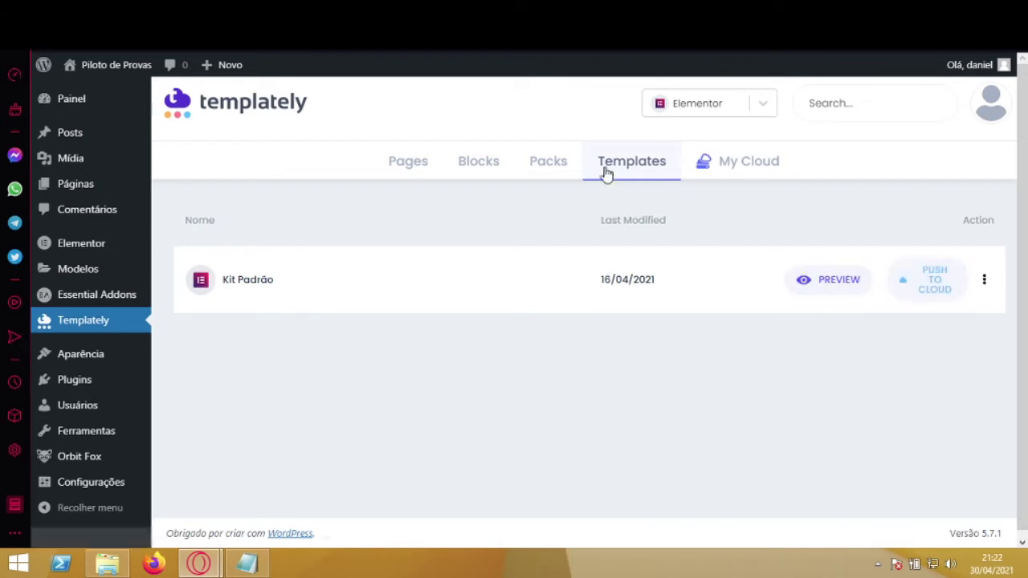
left_click(560, 166)
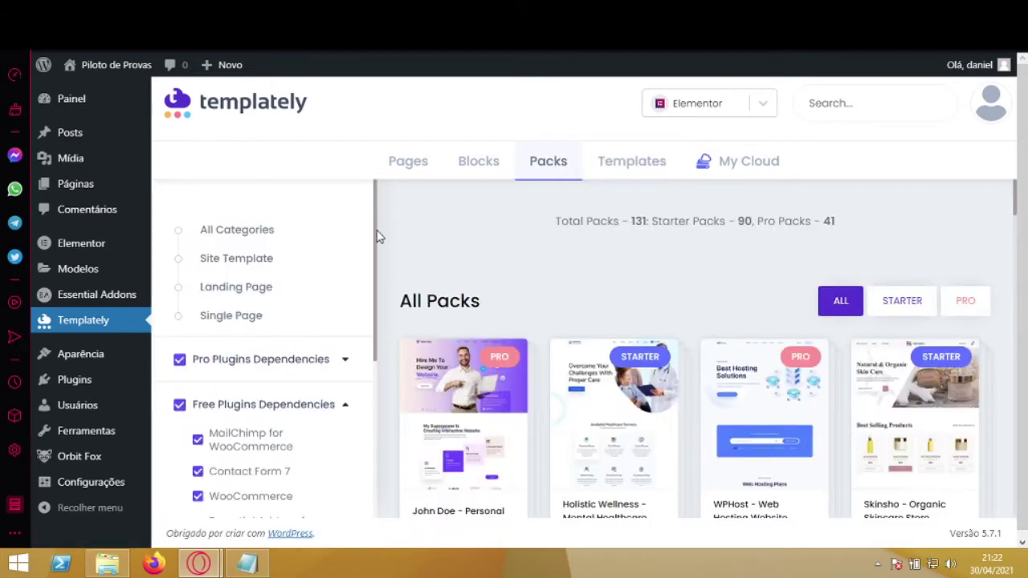
left_click(230, 260)
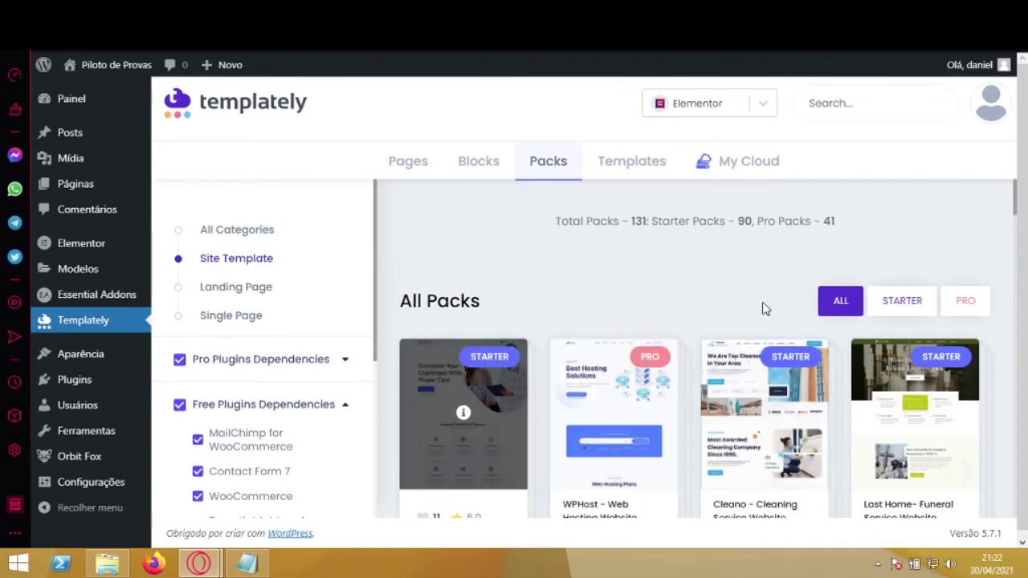
left_click(482, 165)
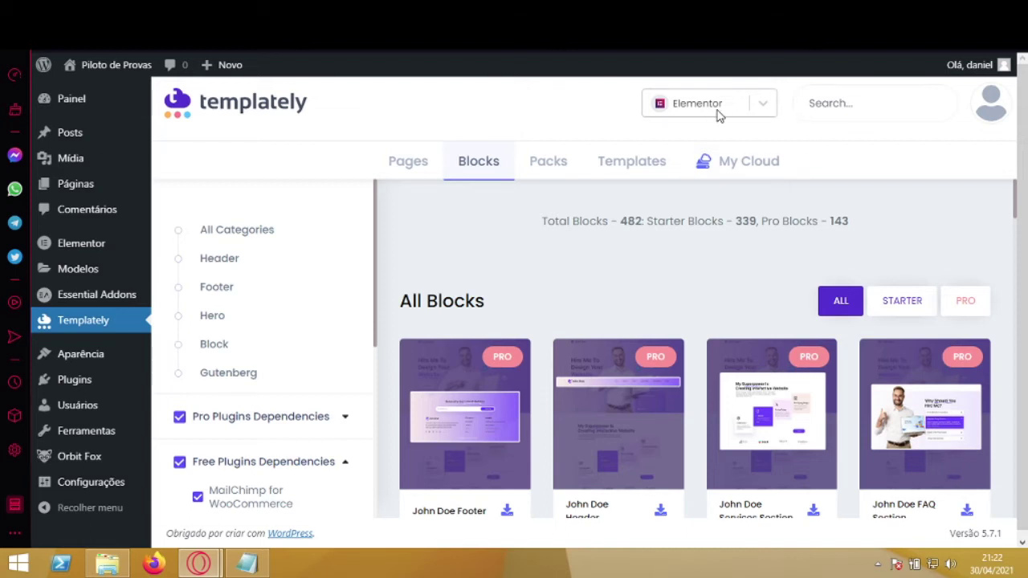
left_click(764, 103)
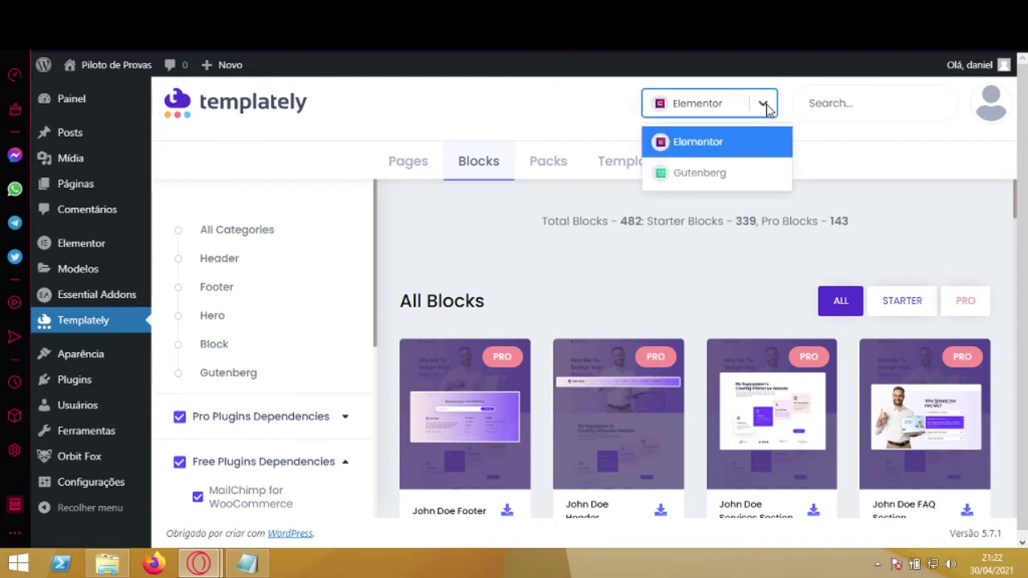
left_click(843, 185)
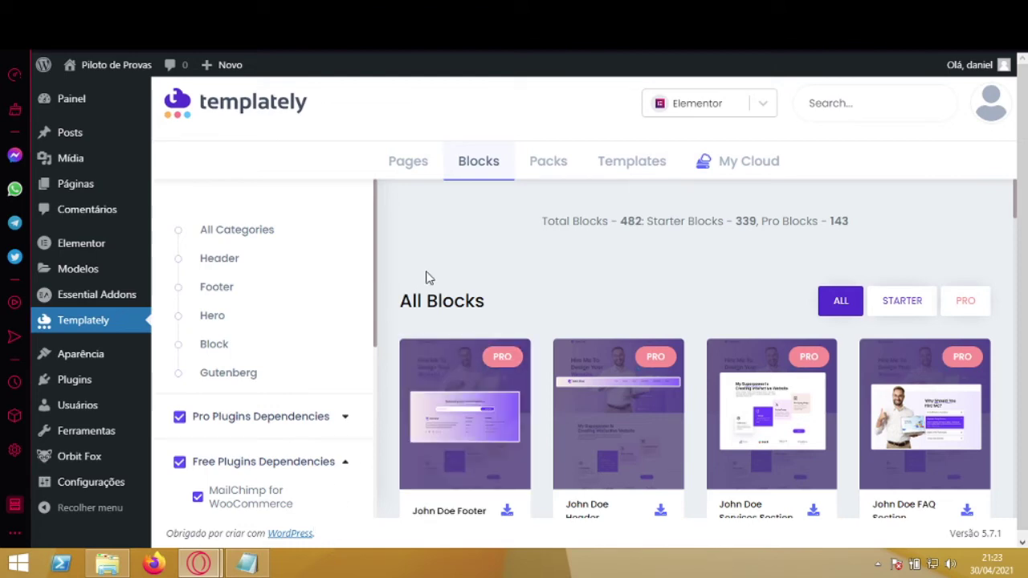
- Add a new WordPress page and look over its block editor and script fields
mouse_move(71, 183)
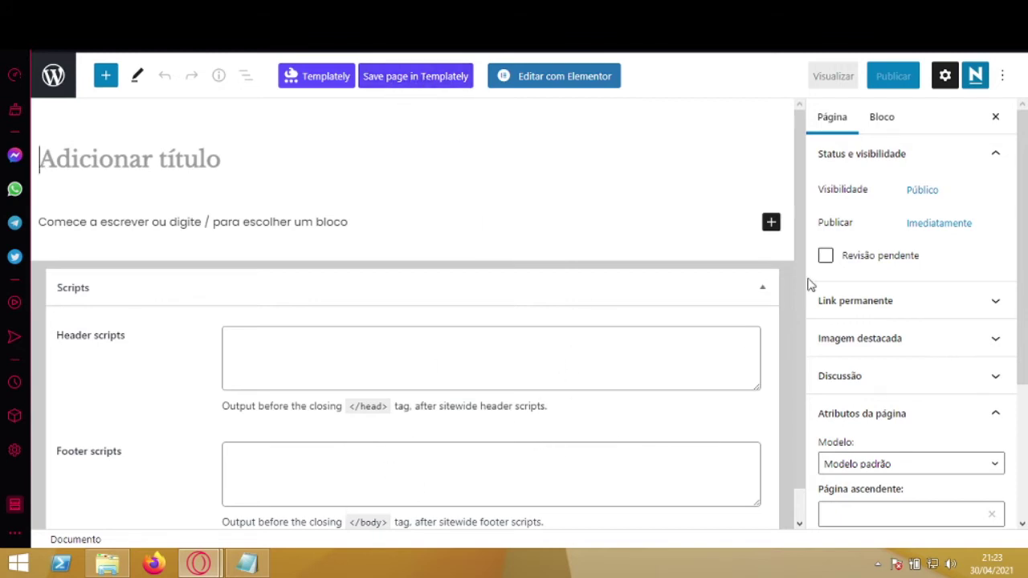
scroll(794, 372, "down", 1)
scroll(792, 290, "up", 1)
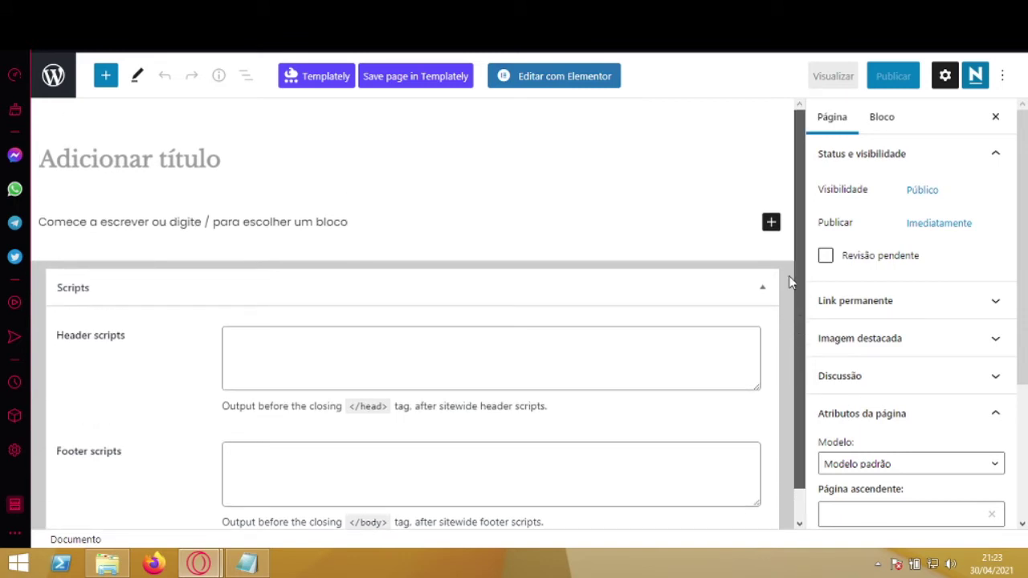
scroll(791, 283, "down", 1)
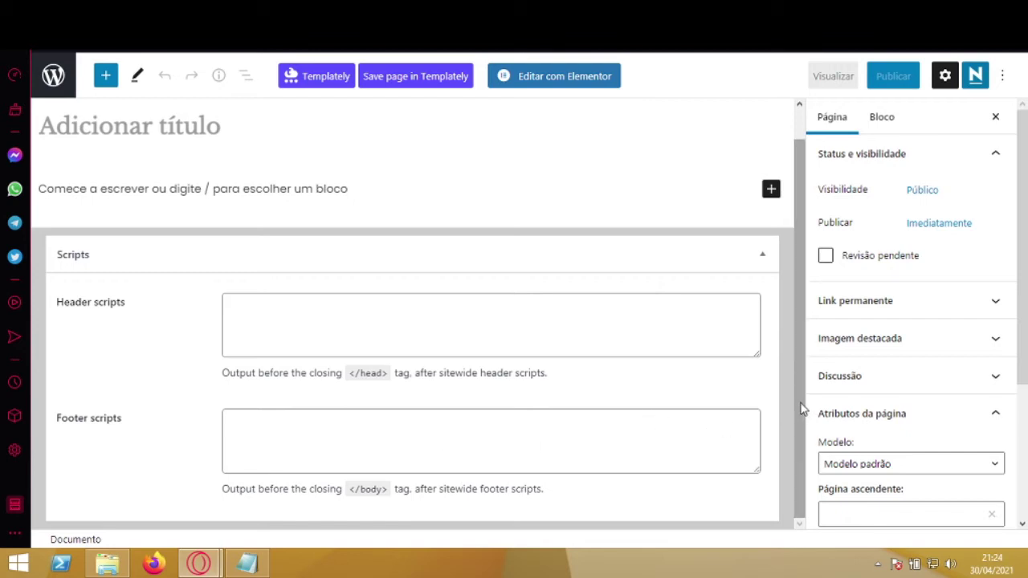
- Title the new page "Landing page 01"
scroll(804, 394, "up", 1)
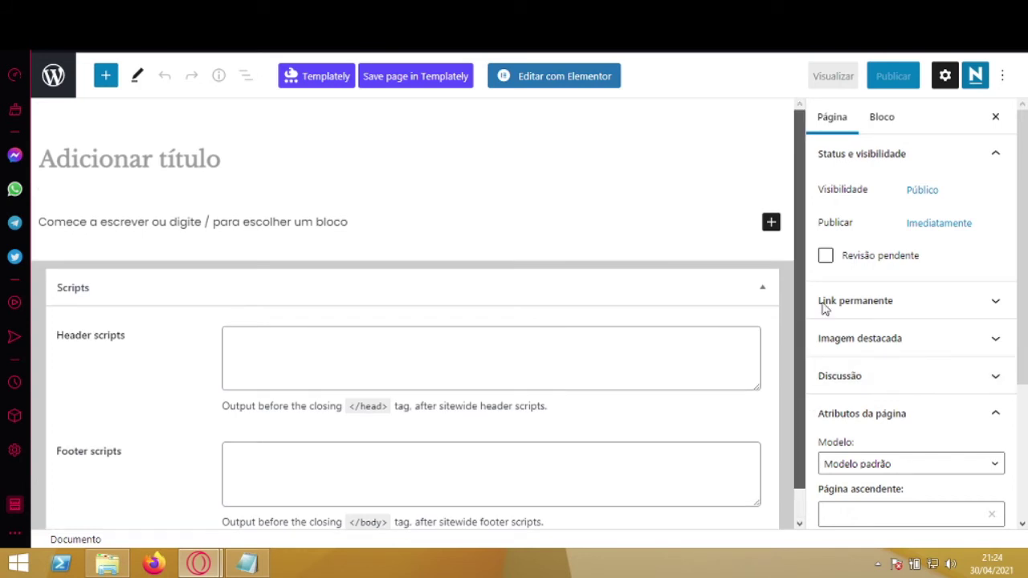
left_click(191, 161)
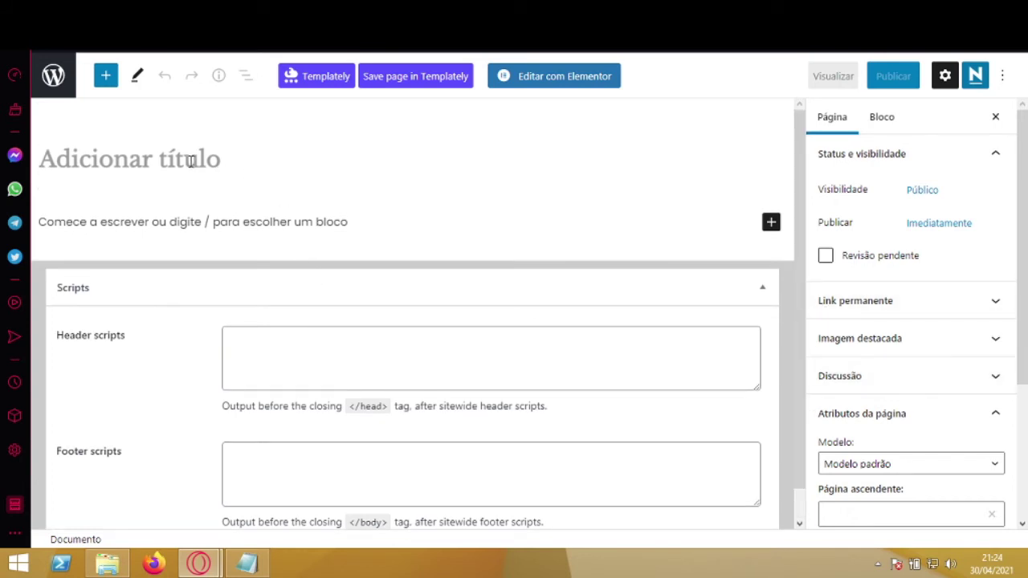
type("Lan")
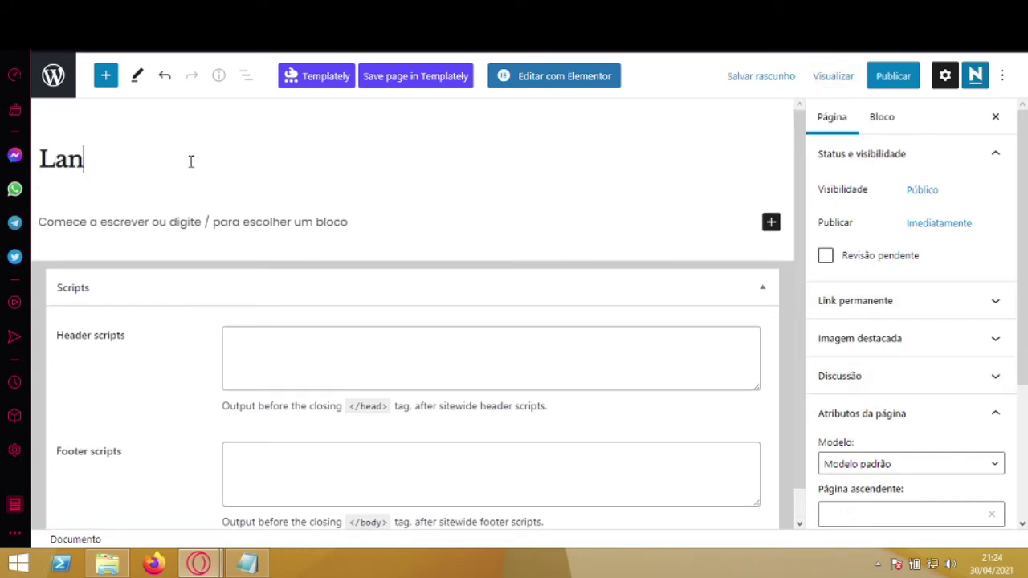
type("ding ")
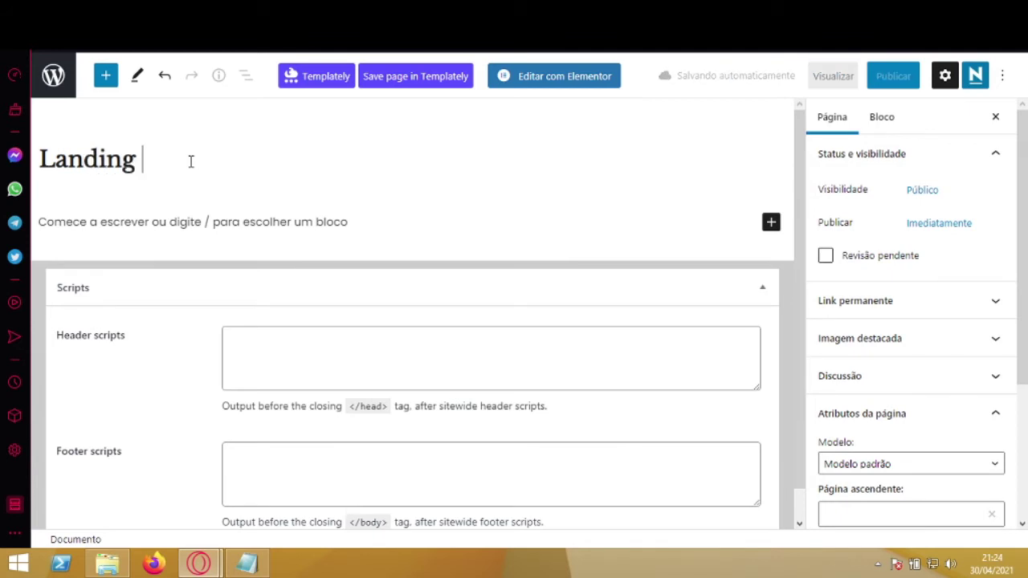
type("page")
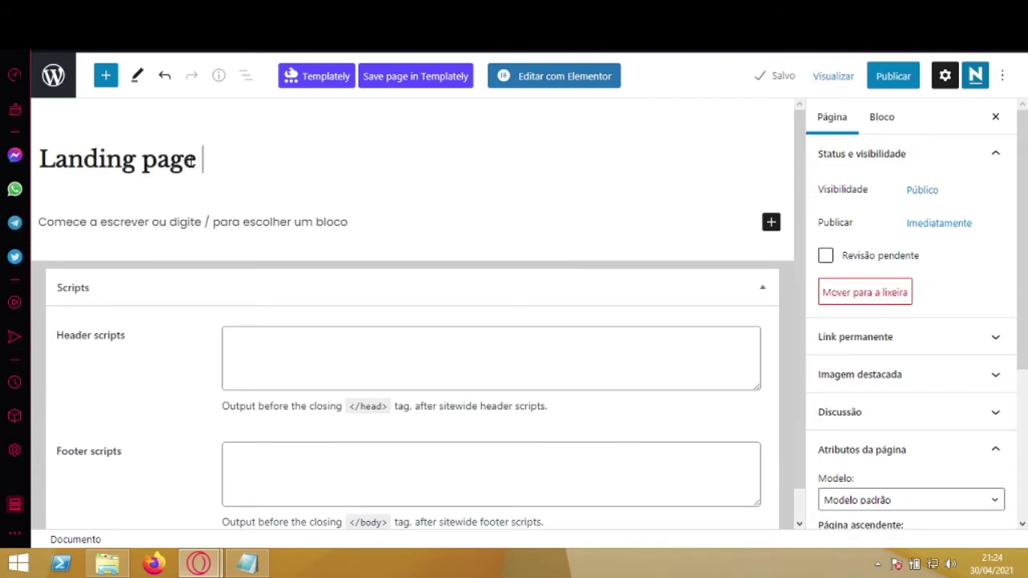
type(" 01")
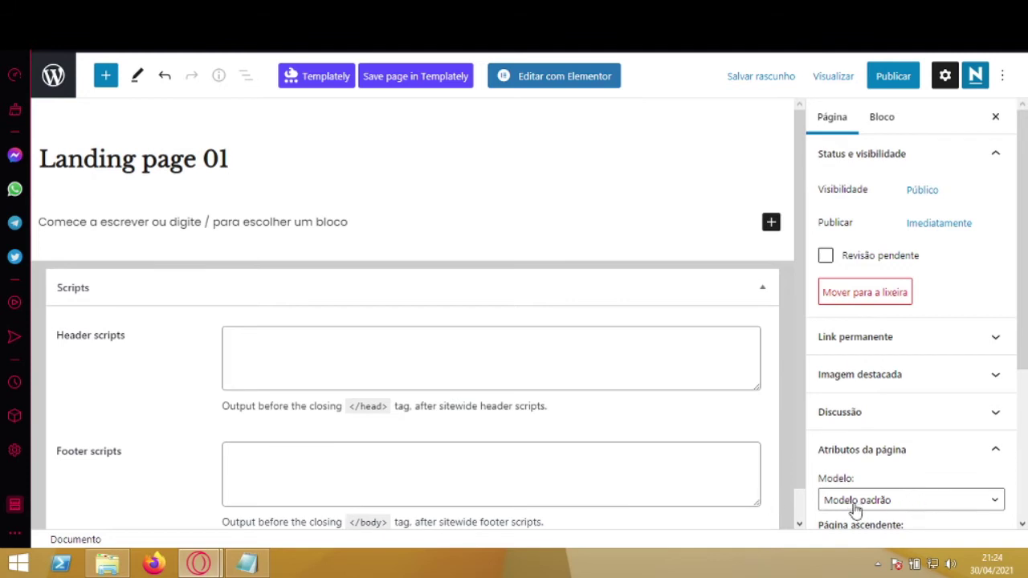
- Set the page's template attribute to "Elementor canvas" and save the page as a draft
left_click(912, 503)
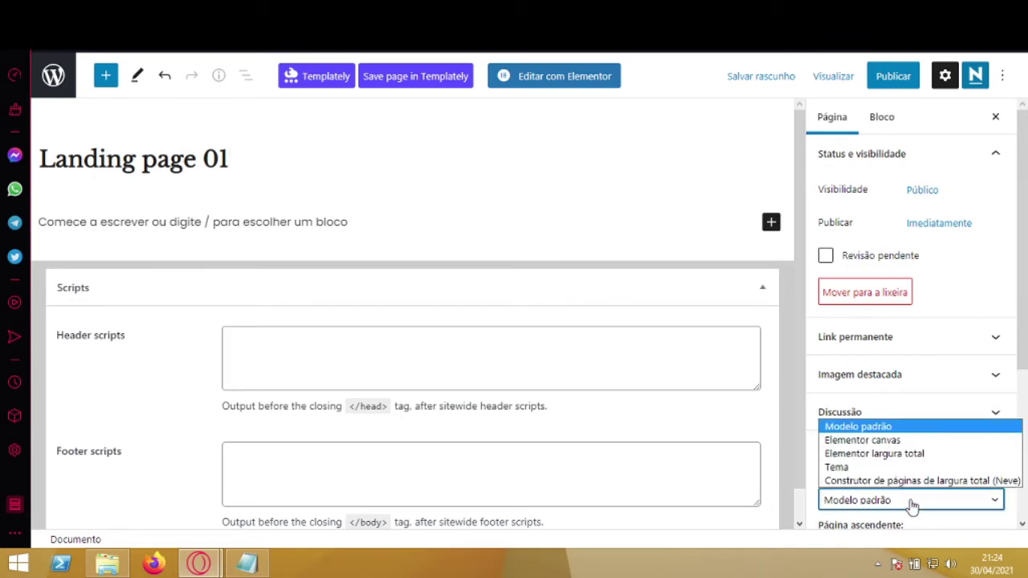
left_click(898, 441)
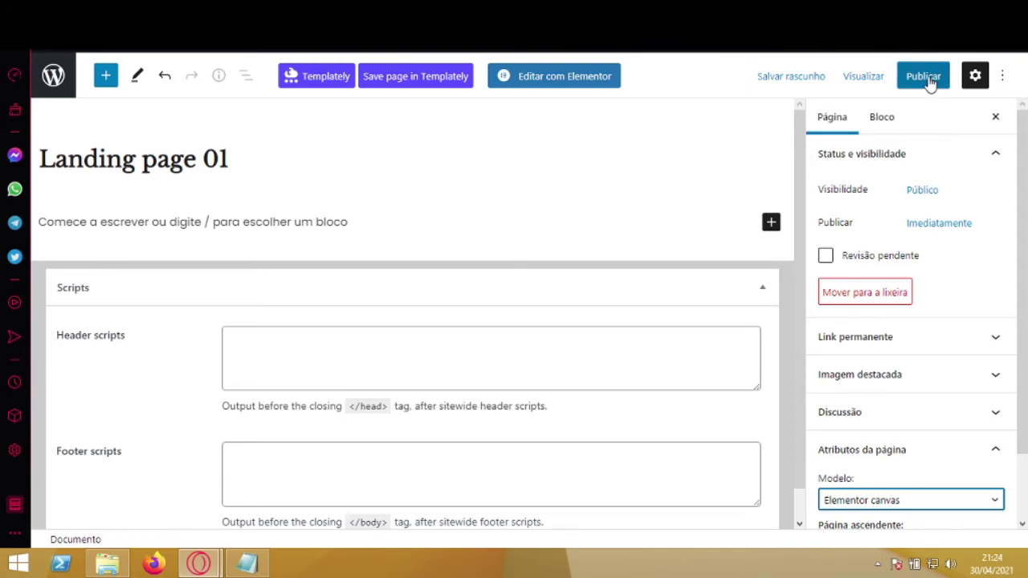
left_click(778, 77)
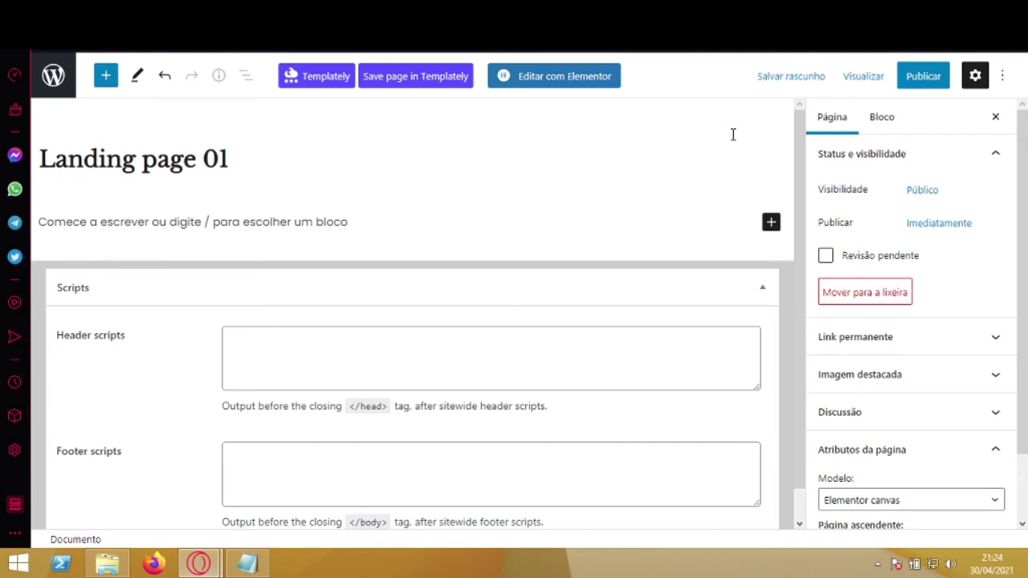
- Edit the page with Elementor and filter Templately's packs to exclude those with Pro plugin dependencies
left_click(555, 77)
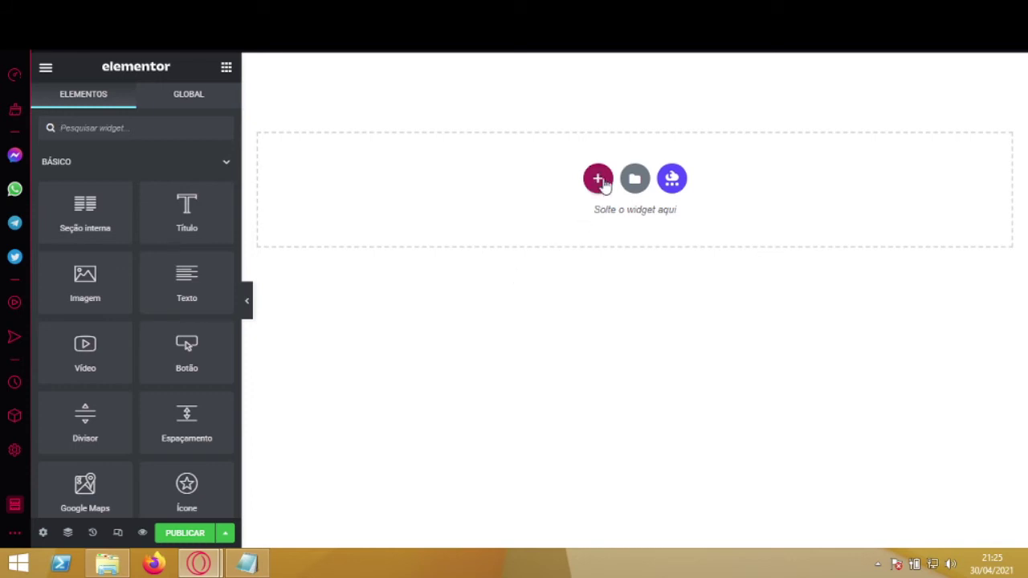
left_click(675, 183)
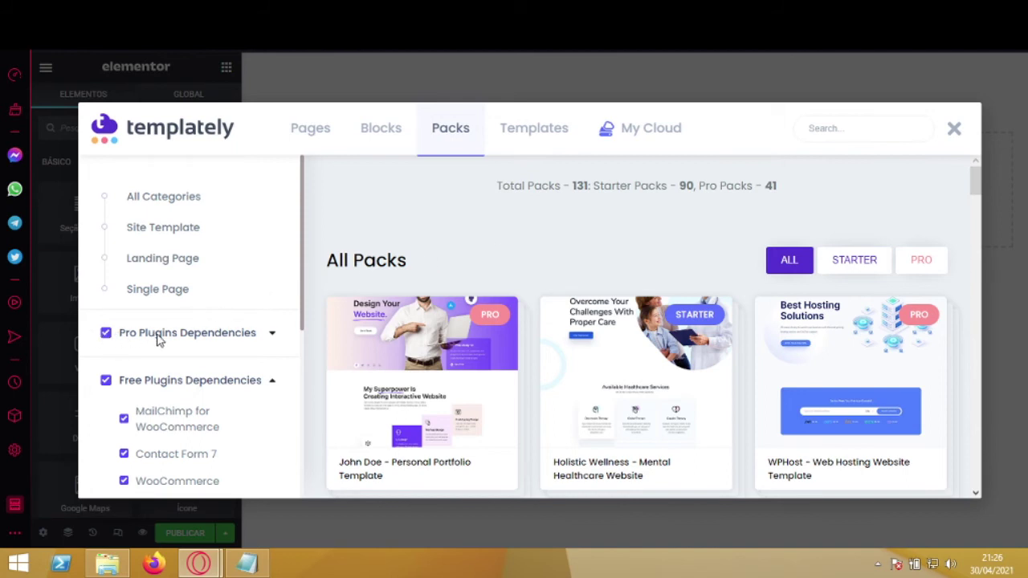
left_click(106, 334)
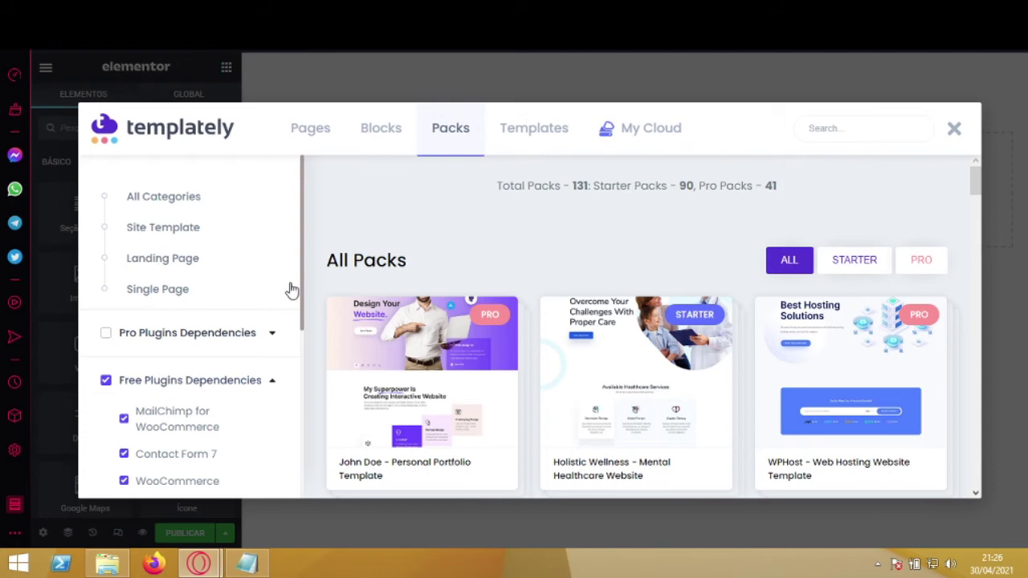
left_click_drag(301, 277, 281, 463)
left_click(166, 470)
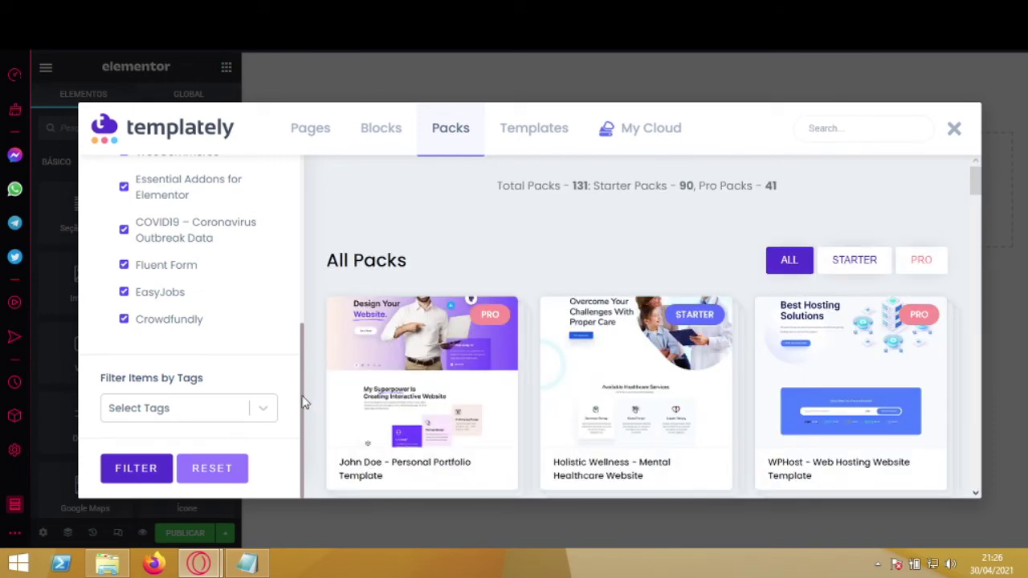
left_click_drag(300, 394, 306, 207)
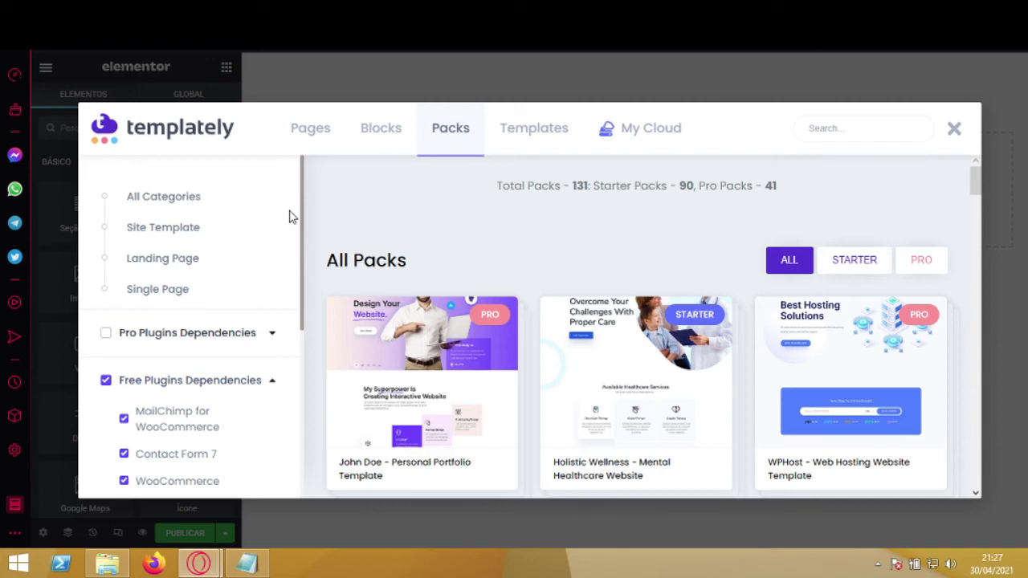
- Show Templately's Landing Page packs and open the "Dance Studio - Personal Dancer Website" pack
left_click(178, 259)
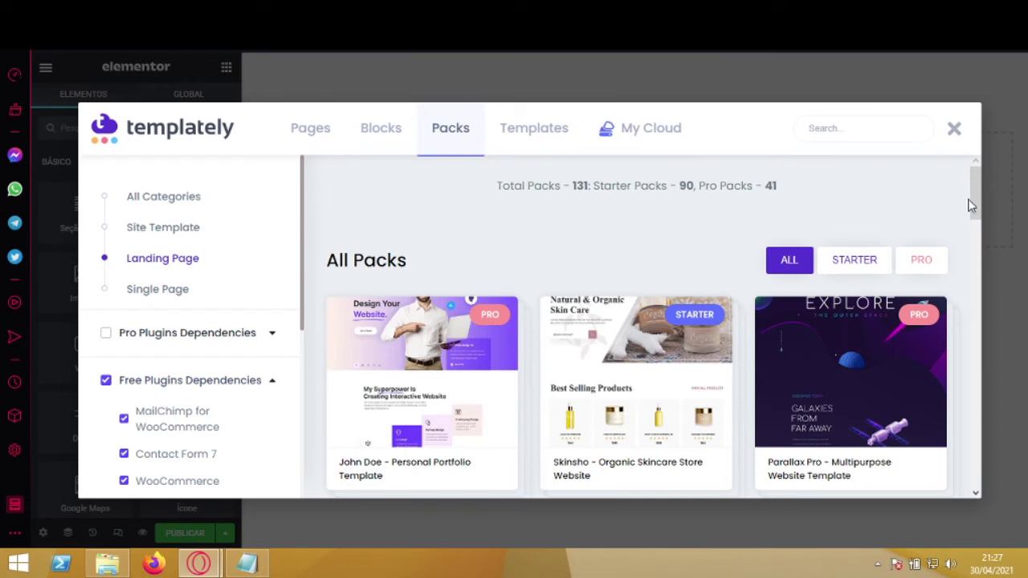
left_click_drag(974, 194, 975, 224)
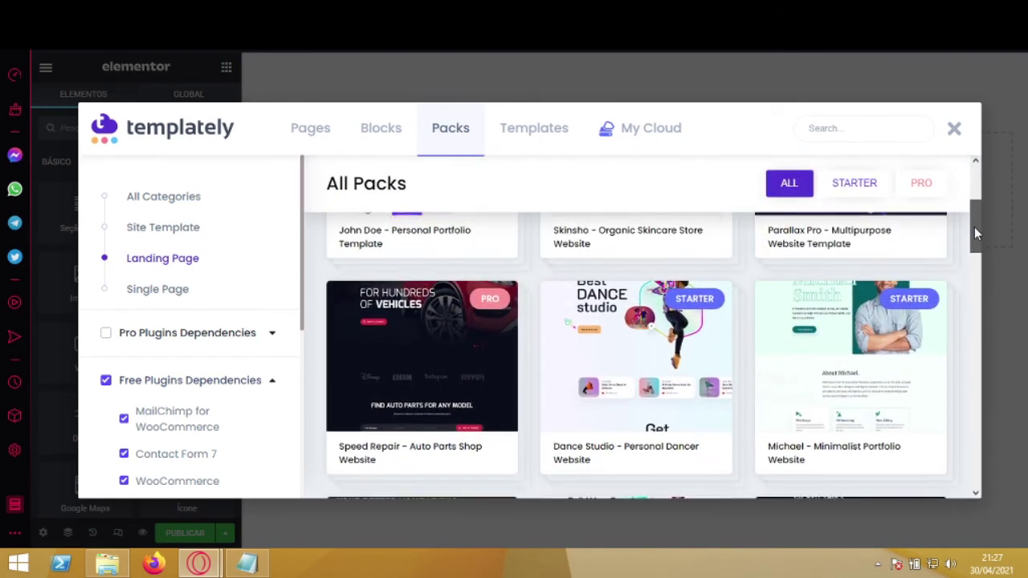
left_click(637, 356)
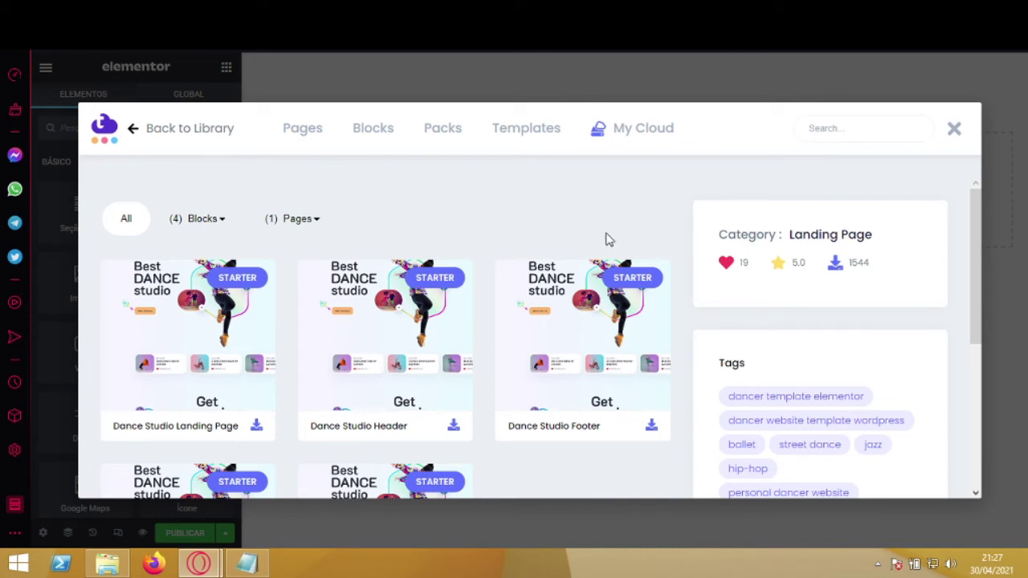
- Insert the "Dance Studio Landing Page" template from the pack into the page and publish it
mouse_move(206, 379)
mouse_move(418, 358)
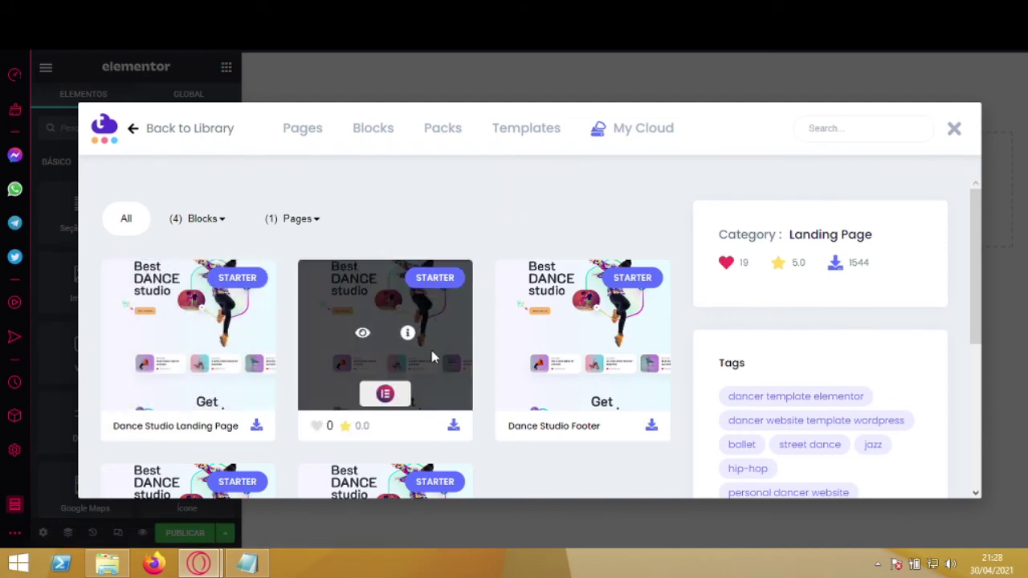
mouse_move(619, 364)
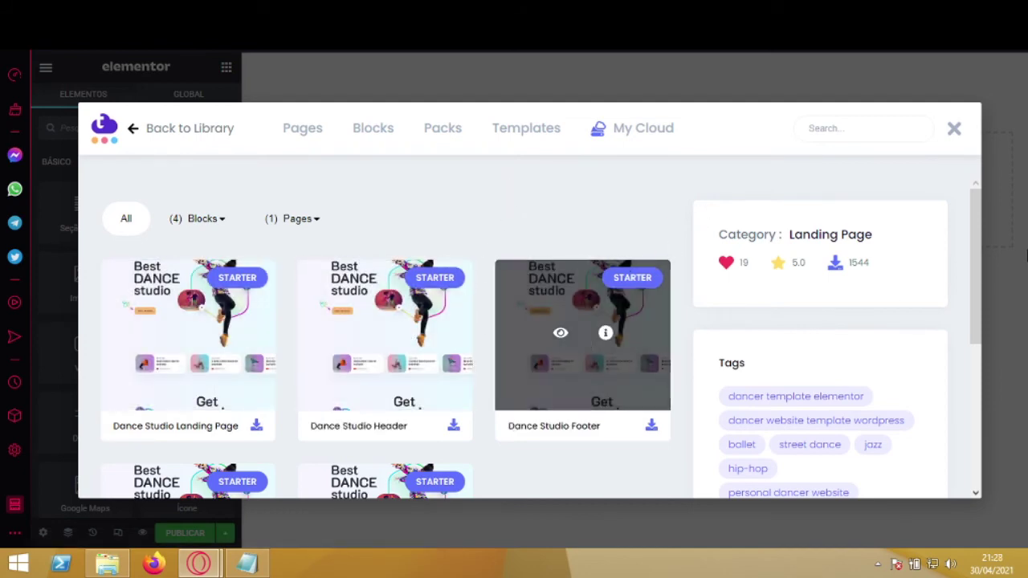
scroll(964, 359, "down", 3)
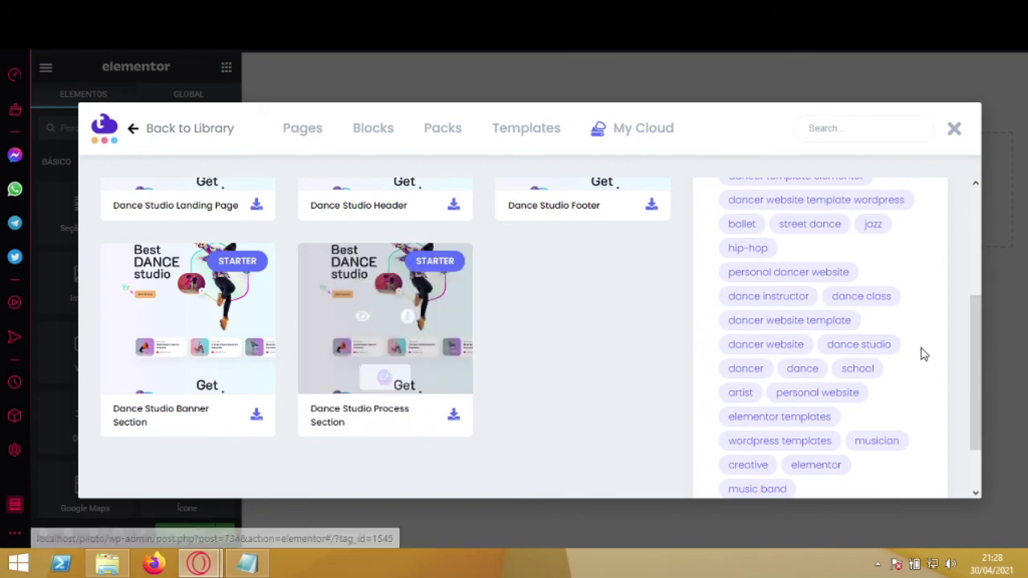
left_click_drag(973, 336, 993, 233)
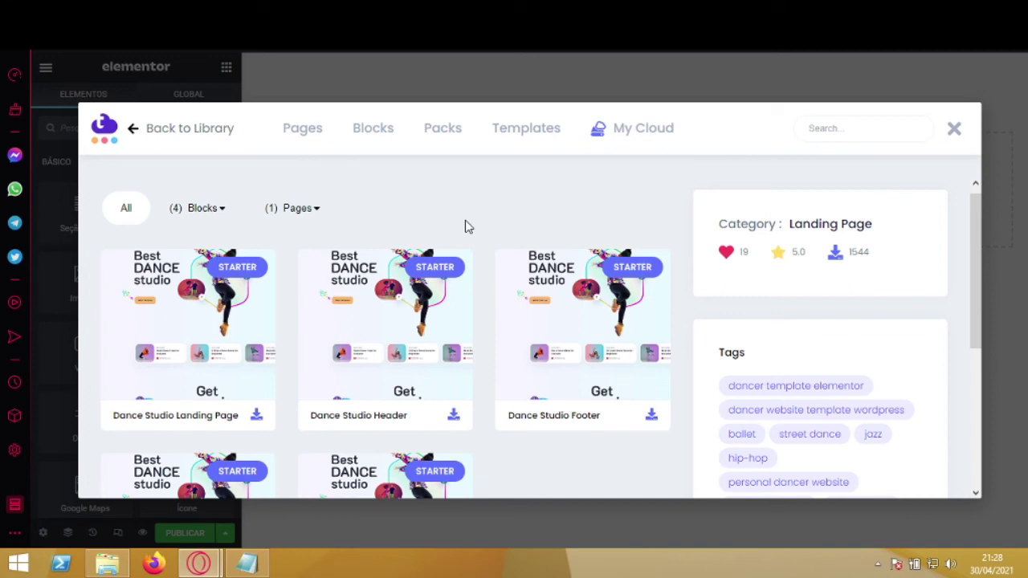
mouse_move(250, 371)
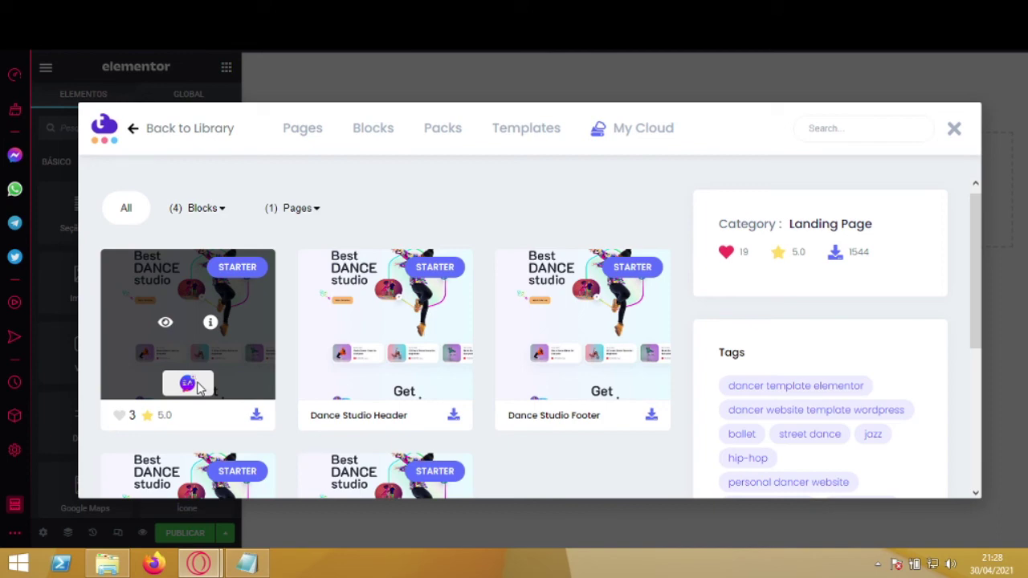
left_click(256, 418)
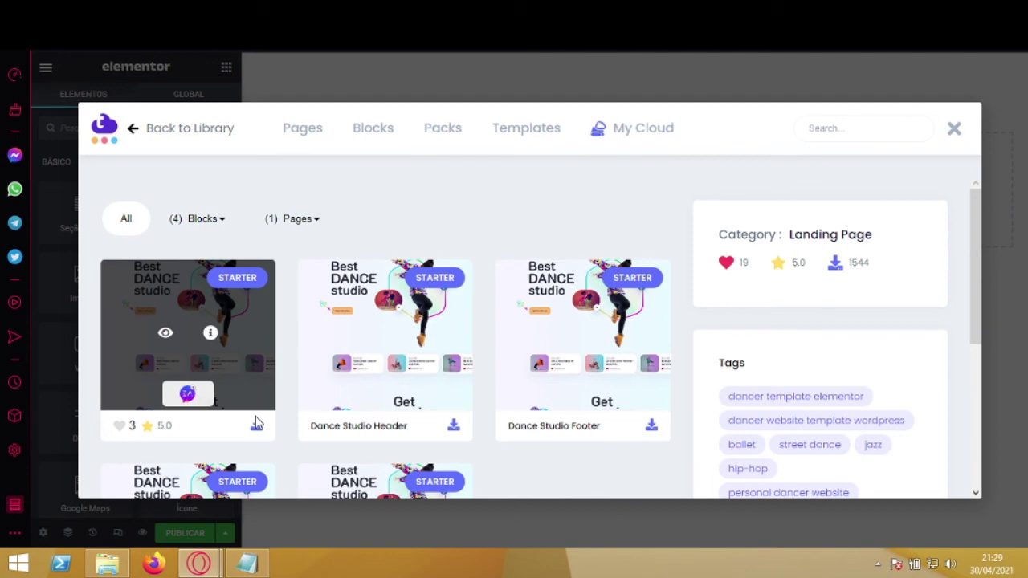
left_click(256, 424)
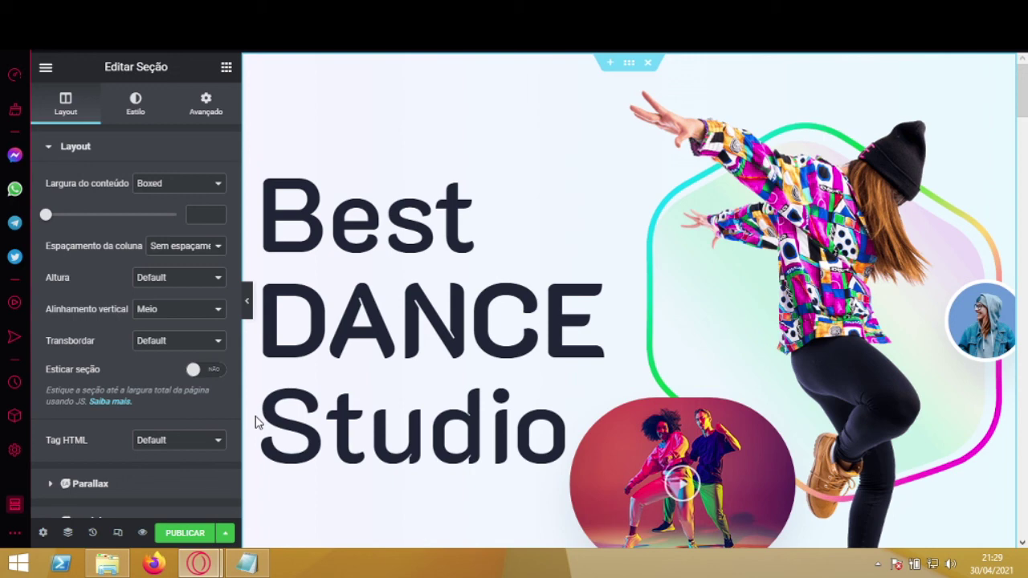
left_click(184, 534)
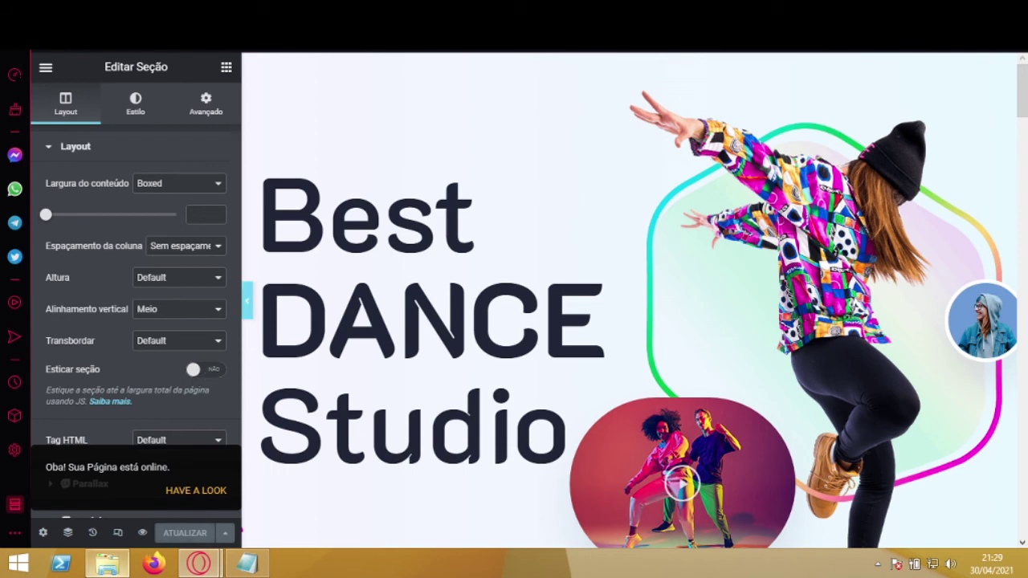
- Hide the Elementor panel and review the inserted landing page's sections at full width, from the hero to the class section
left_click(249, 316)
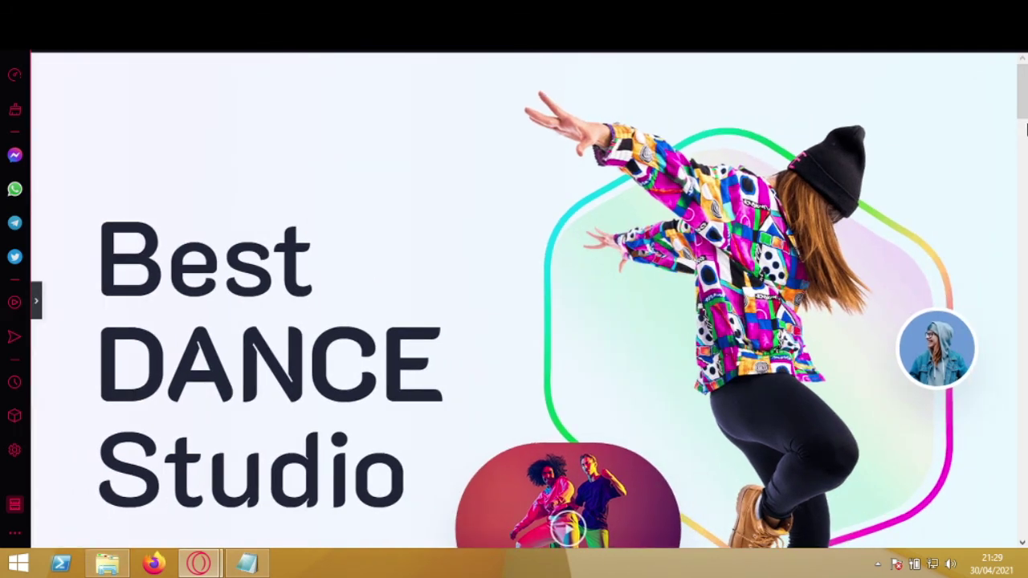
scroll(1022, 96, "down", 2)
scroll(1024, 100, "down", 5)
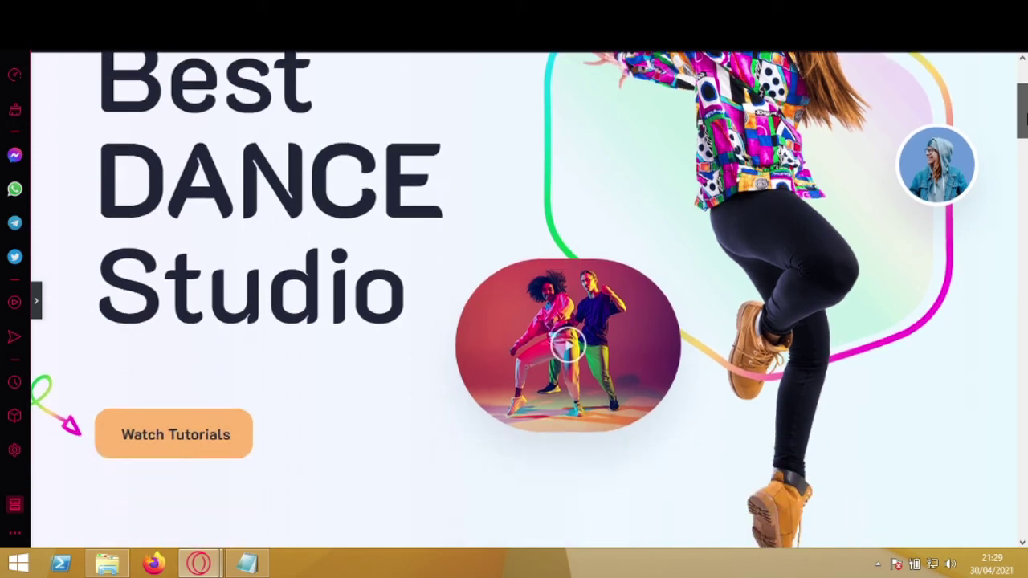
scroll(1023, 112, "down", 4)
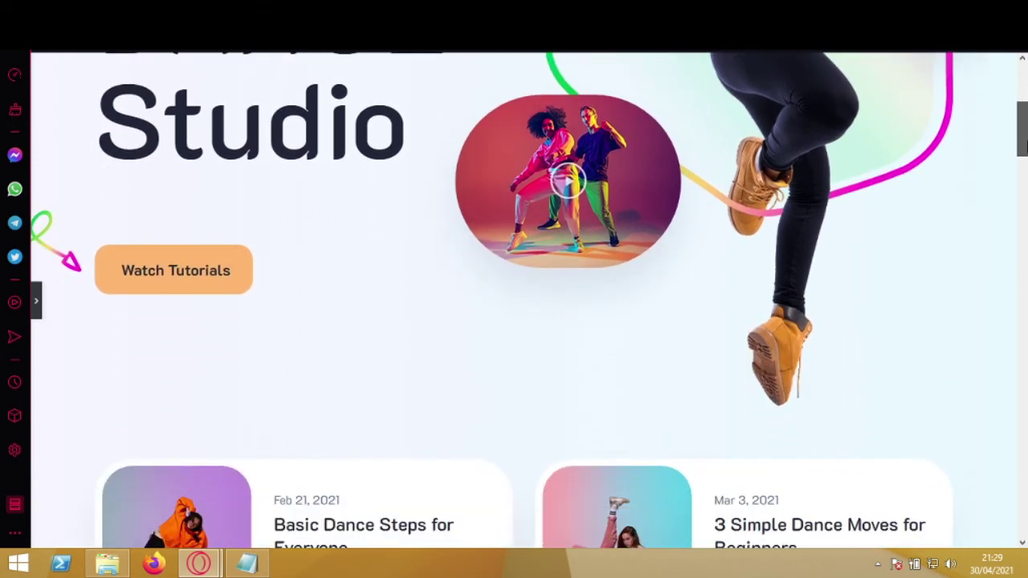
scroll(1025, 161, "down", 3)
scroll(1025, 164, "down", 2)
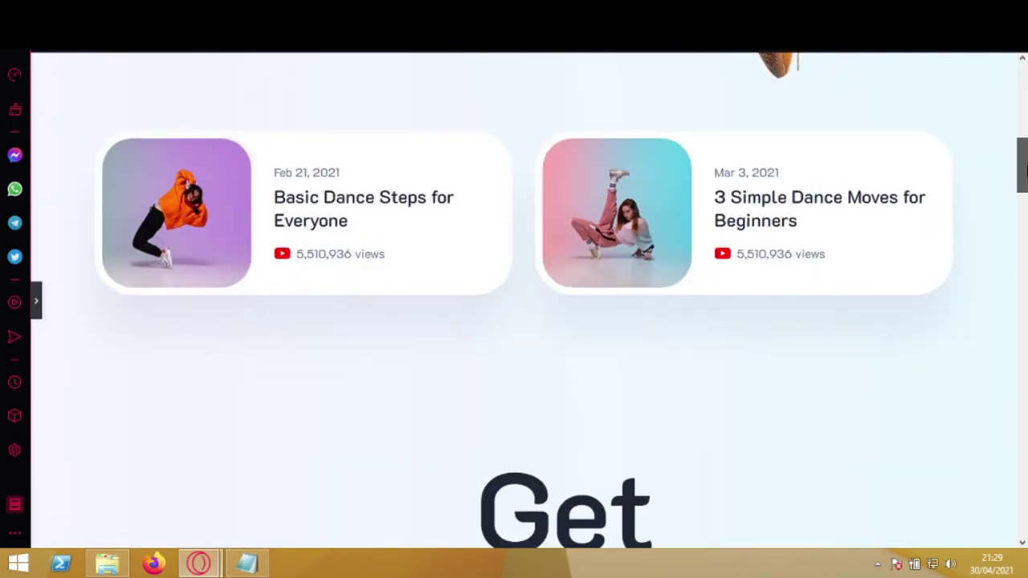
scroll(1026, 165, "down", 5)
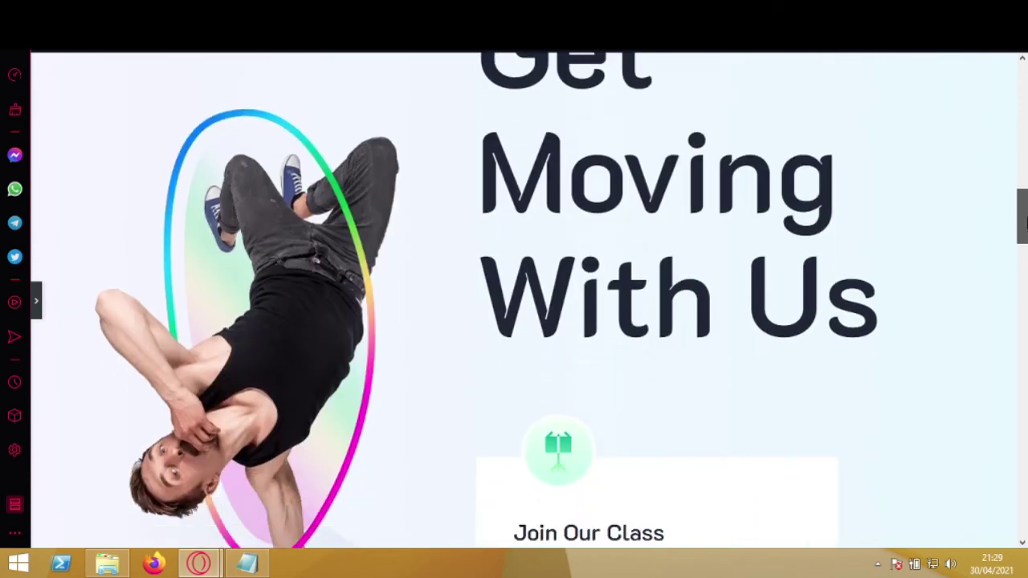
left_click_drag(1026, 225, 1025, 80)
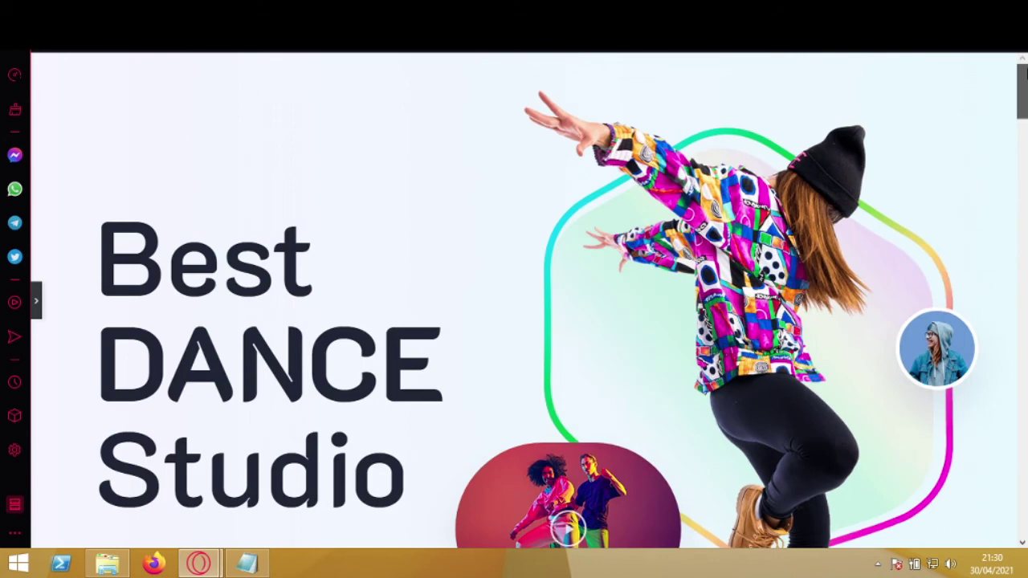